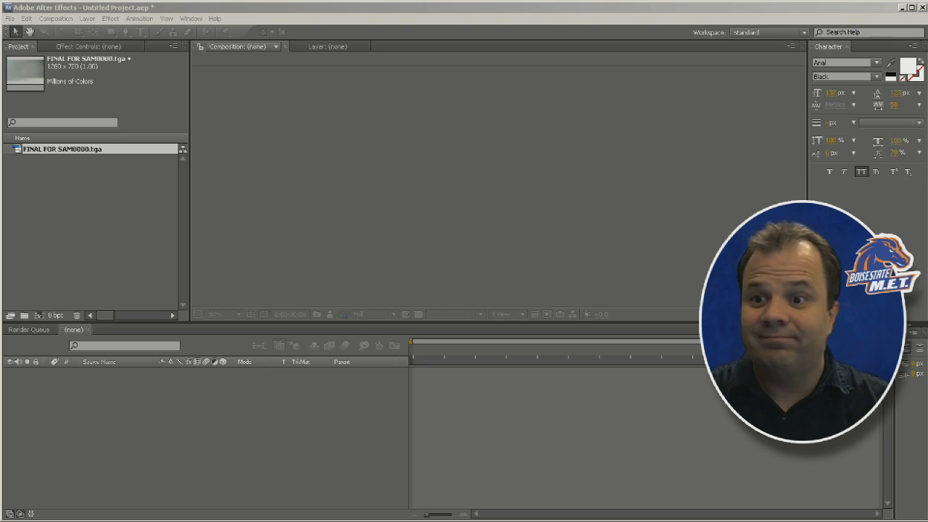
Create a 1280 x 720 composition with the HDV/HDTV 720 29.97 preset and add FINAL FOR SAM0000.tga to it as a layer
left_click(51, 19)
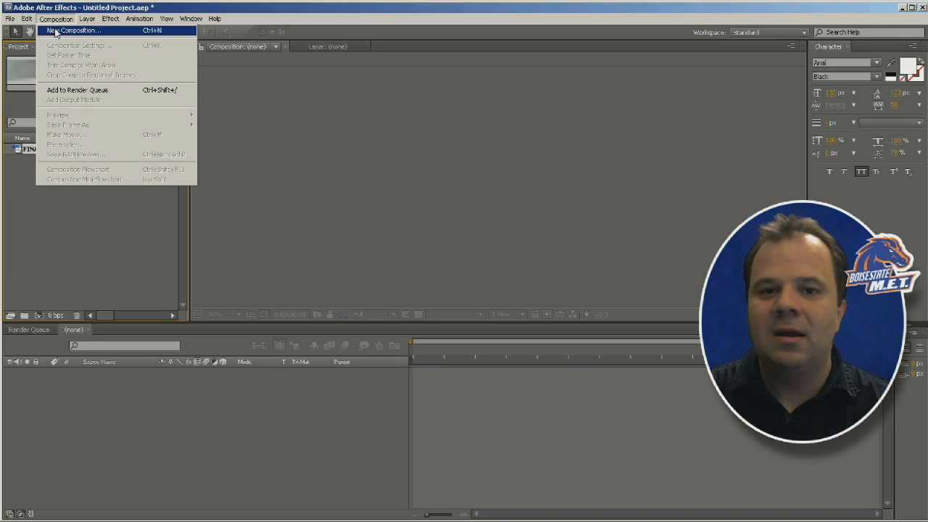
left_click(58, 29)
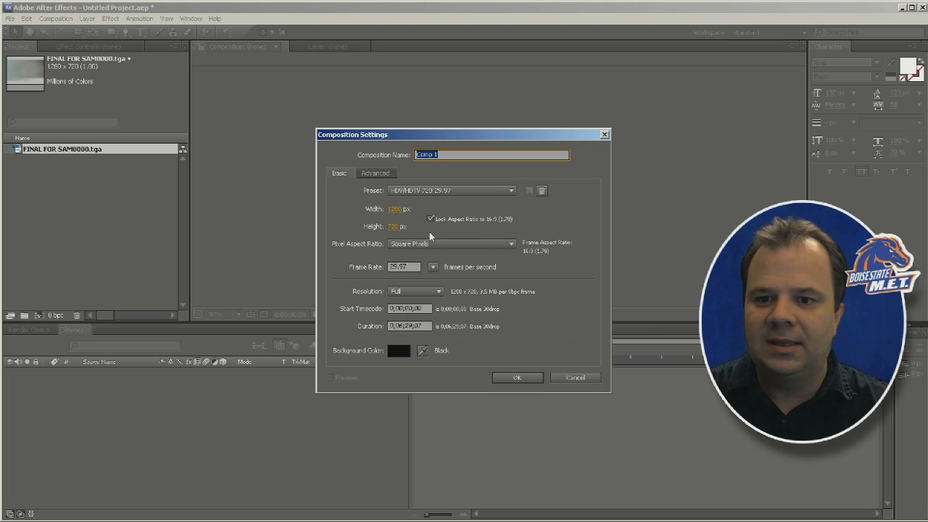
left_click(519, 378)
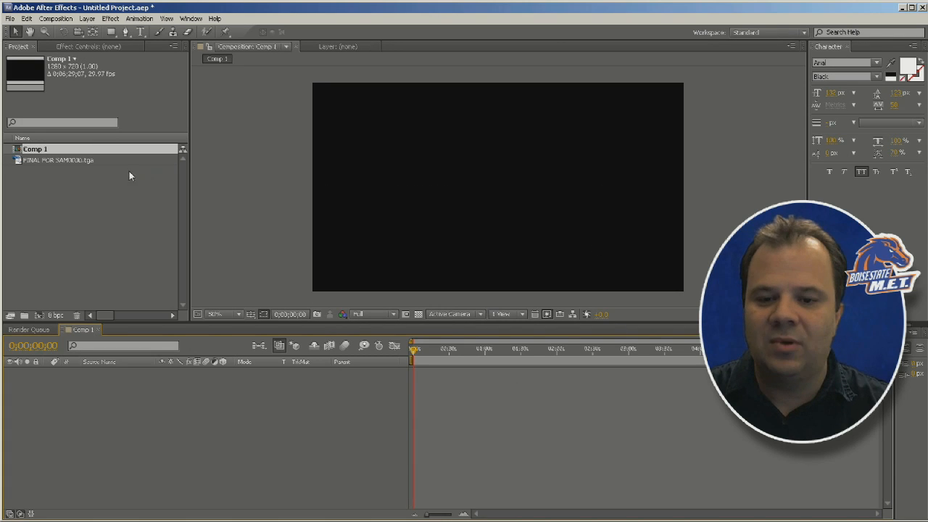
left_click(97, 161)
left_click_drag(100, 159, 153, 422)
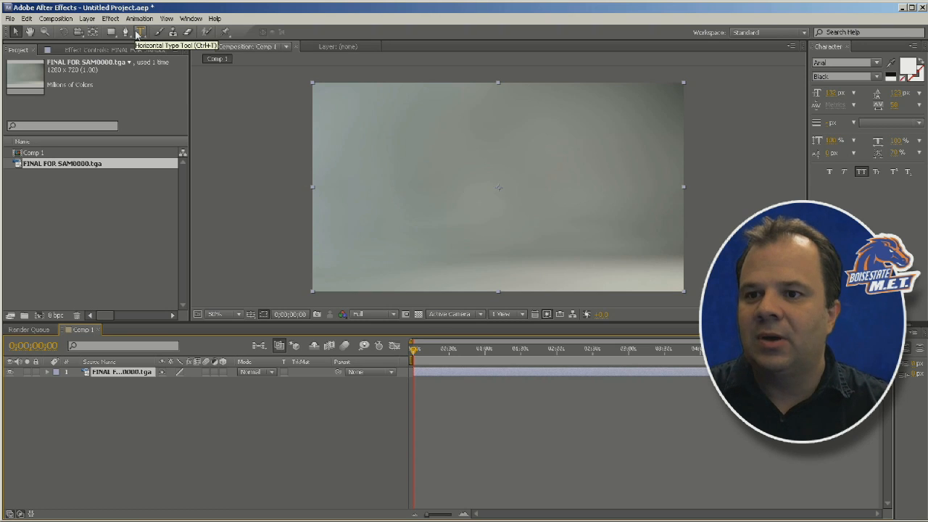
Add a horizontal text layer reading "3D IS COOL" and move it roughly to the centre of the frame
left_click(139, 32)
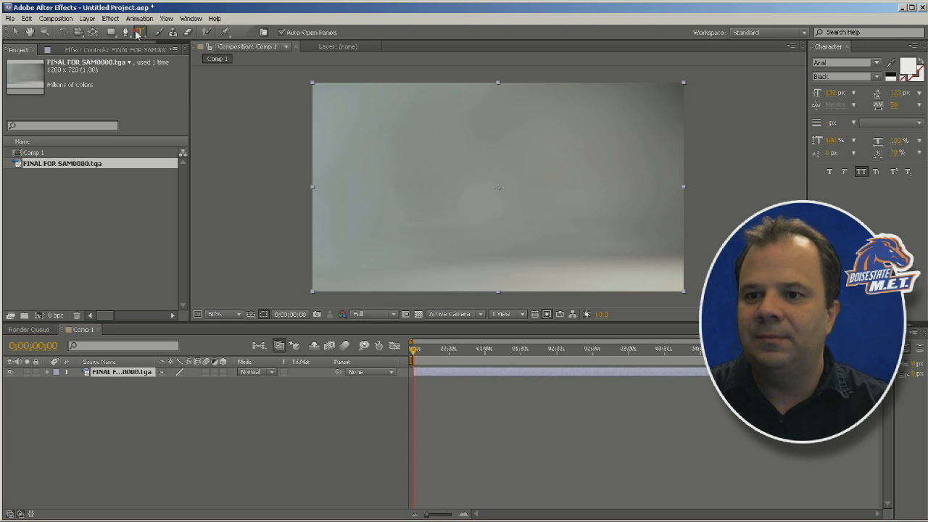
left_click(400, 193)
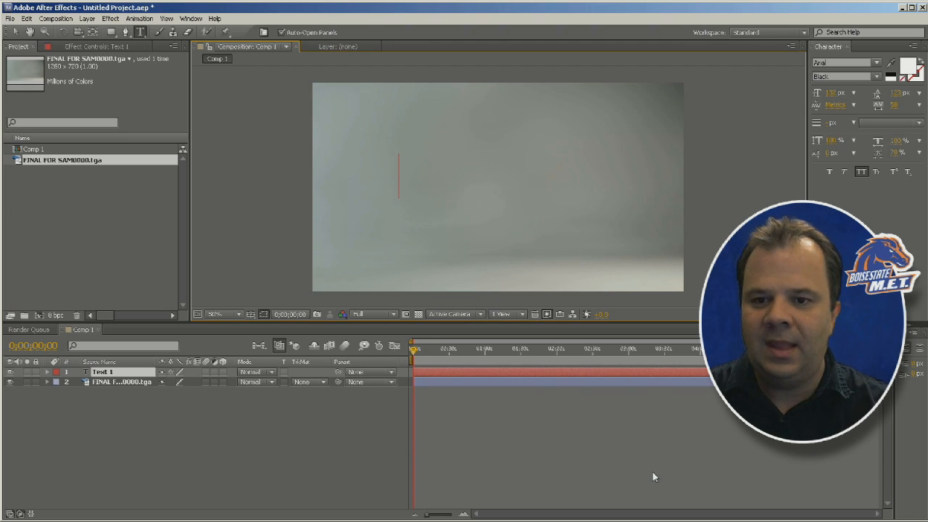
type("3D IS ")
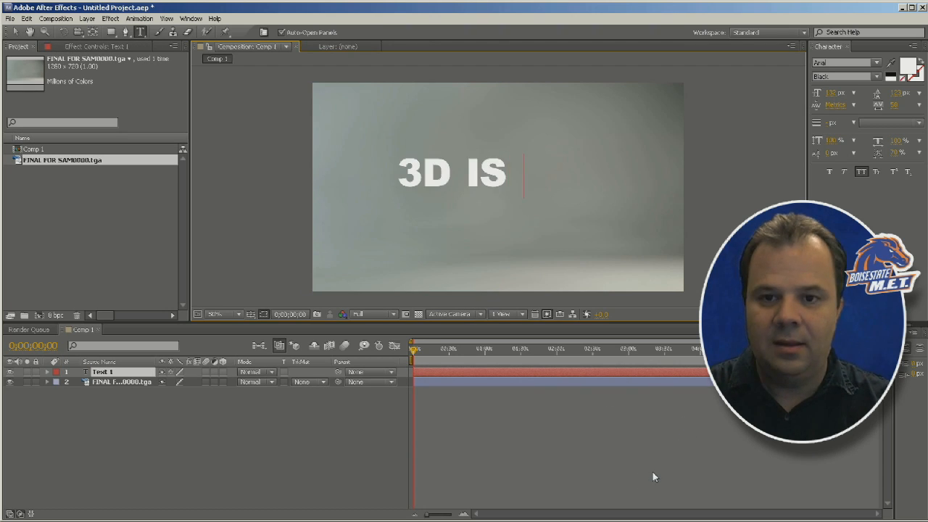
type("COOL")
left_click(137, 372)
key("v")
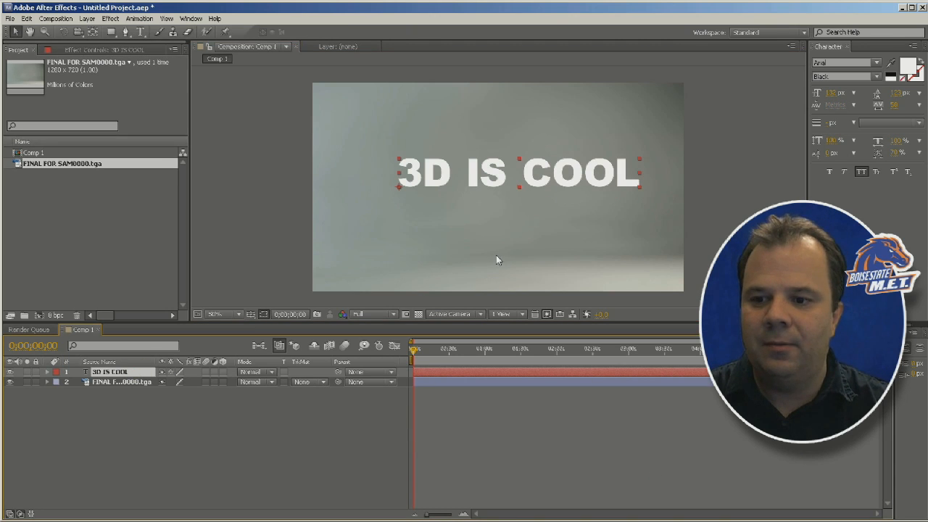
mouse_move(503, 170)
left_mouse_down()
mouse_move(452, 170)
mouse_move(490, 176)
left_mouse_up()
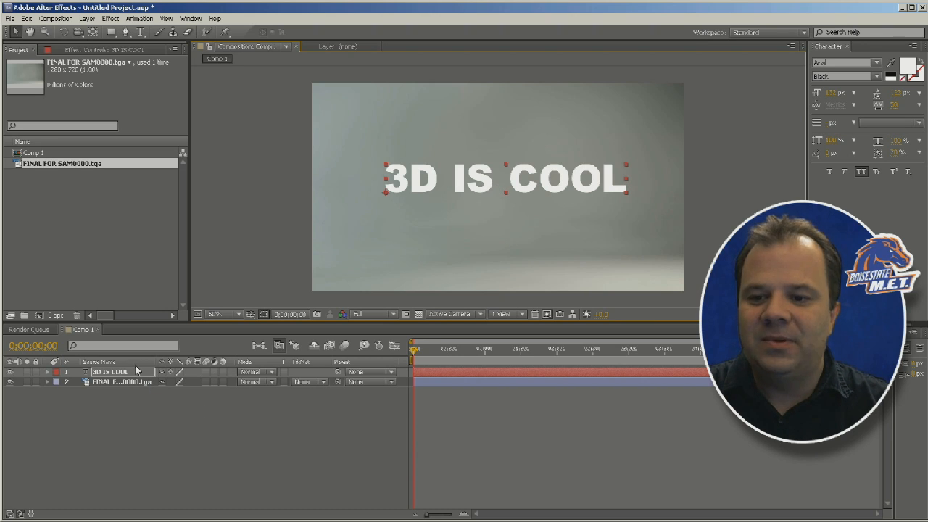
Try rotating the text layer around its lower-left anchor point, and undo the rotation
key("r")
left_click_drag(171, 382, 189, 377)
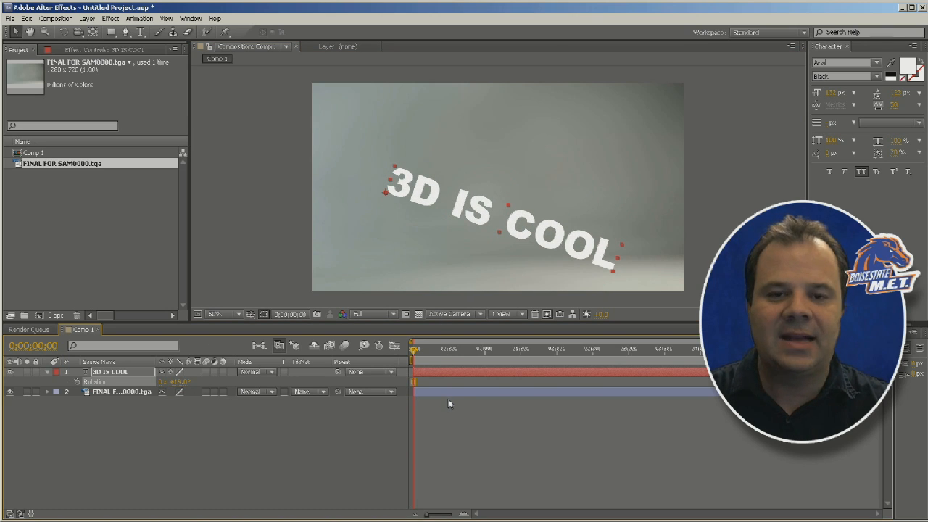
key("ctrl+z")
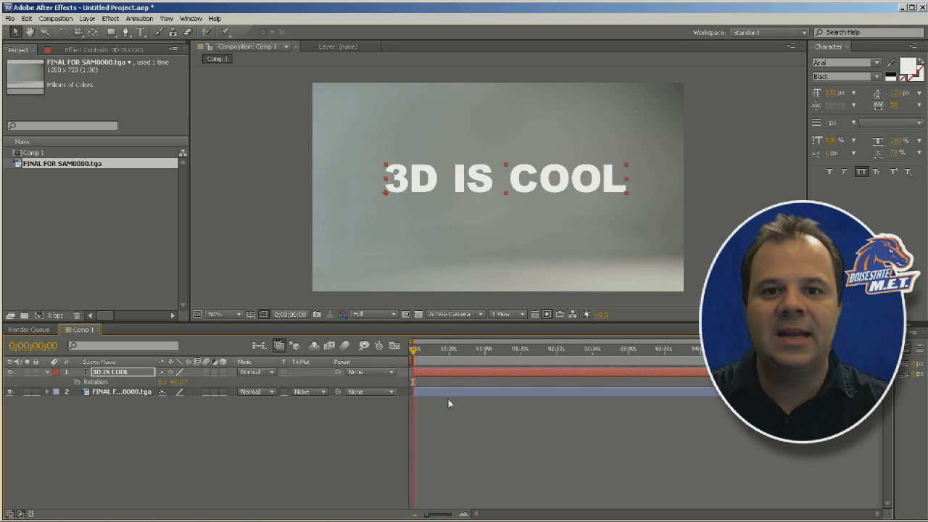
Move the text layer's anchor point from its lower-left corner to the centre of the text with the Pan Behind tool
left_click(93, 33)
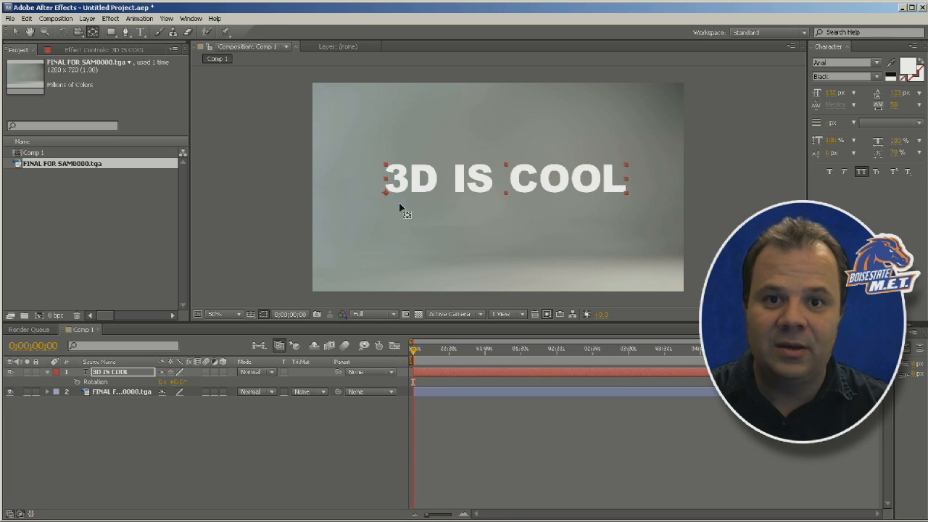
left_click(385, 194)
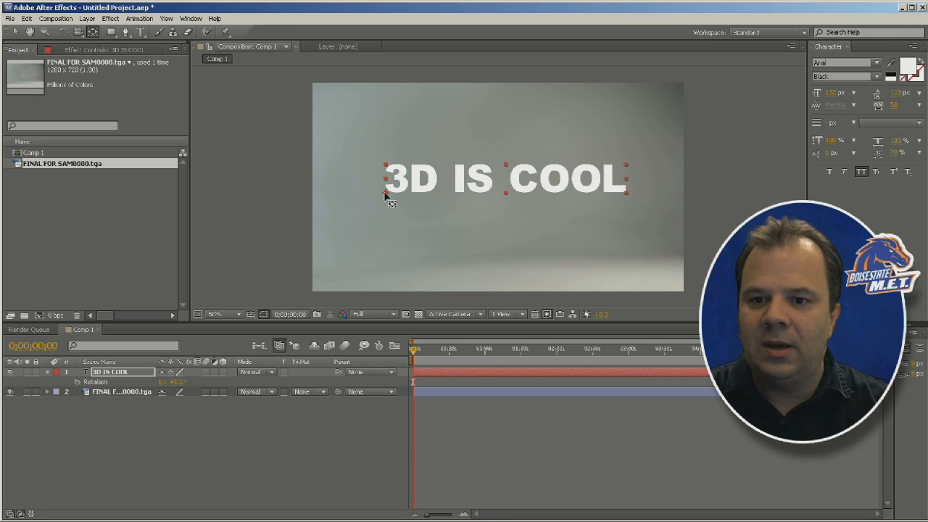
left_click_drag(385, 193, 500, 177)
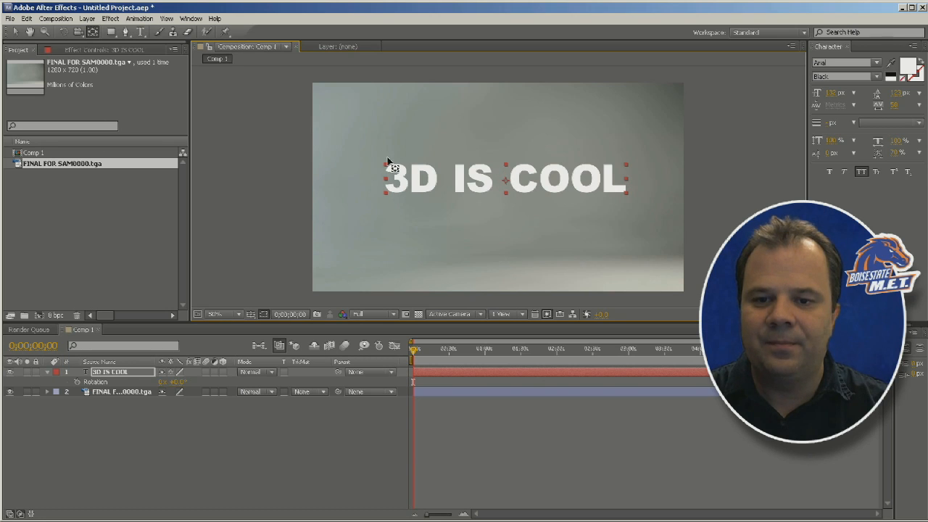
key("v")
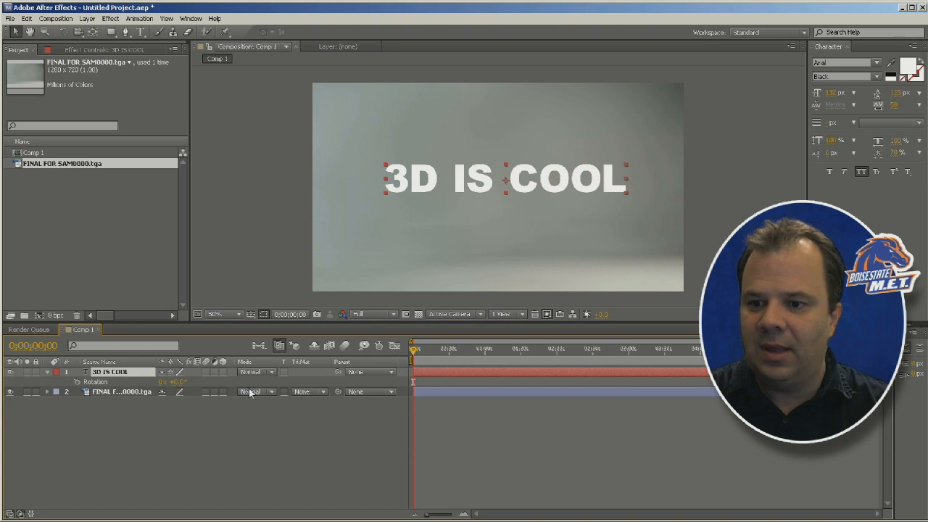
Test the text layer's rotation around its centred anchor point, and undo it
key("r")
key("r")
mouse_move(182, 382)
left_mouse_down()
mouse_move(205, 385)
mouse_move(171, 385)
mouse_move(187, 387)
left_mouse_up()
key("ctrl+z")
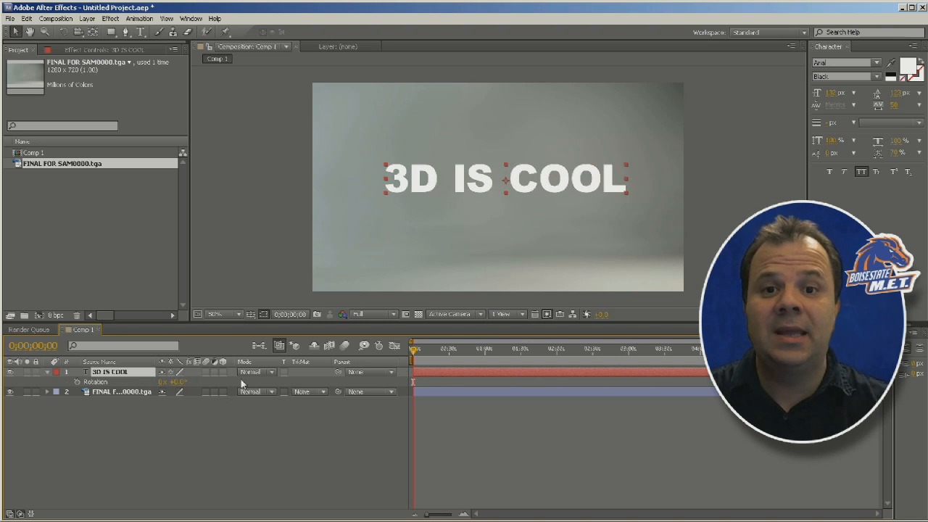
Make the text layer a 3D layer and try its Y Rotation, undoing the rotation
left_click(223, 372)
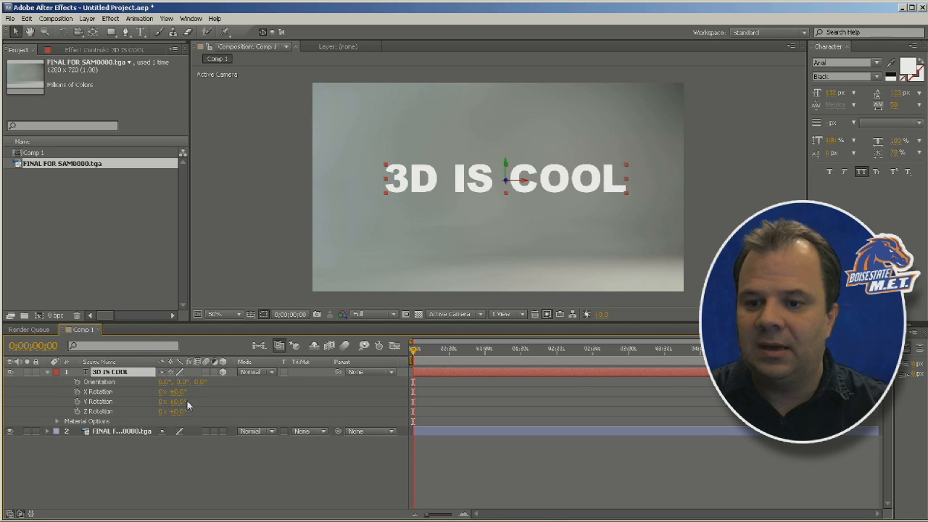
left_click_drag(179, 401, 225, 405)
key("ctrl+z")
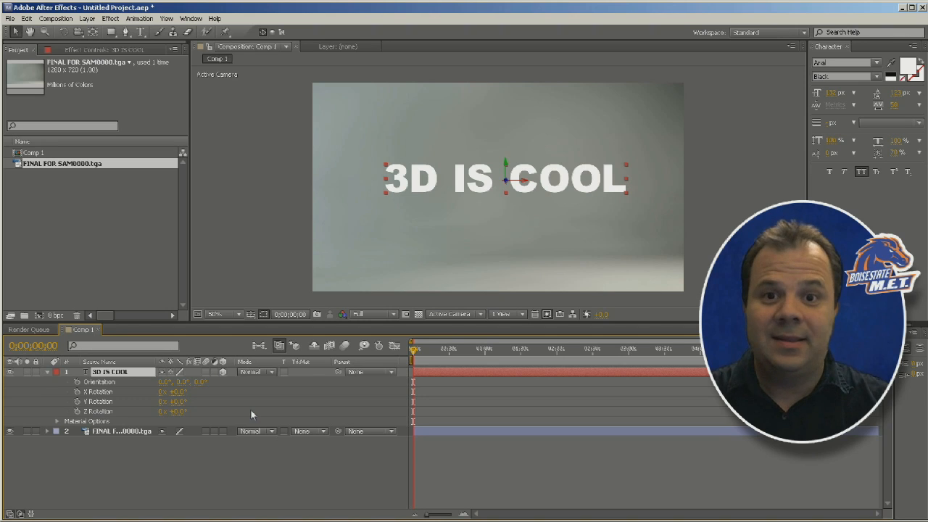
Collapse the 3D text layer's properties and duplicate the layer four times
left_click(51, 372)
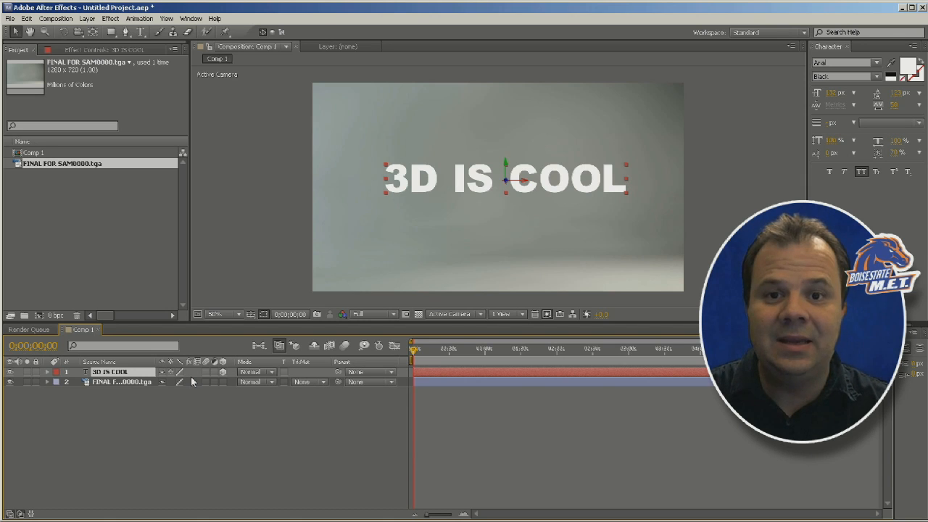
key("ctrl+d")
key("ctrl+d")
key("ctrl+d")
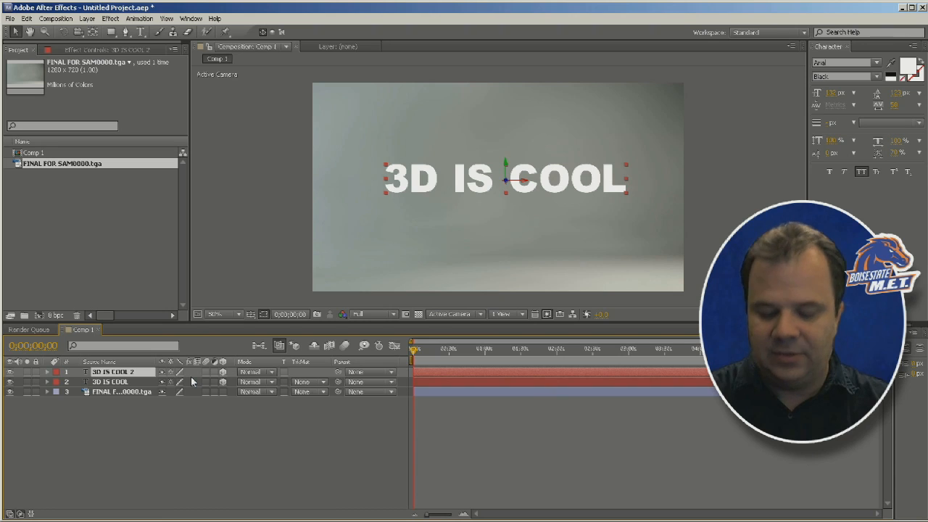
key("ctrl+d")
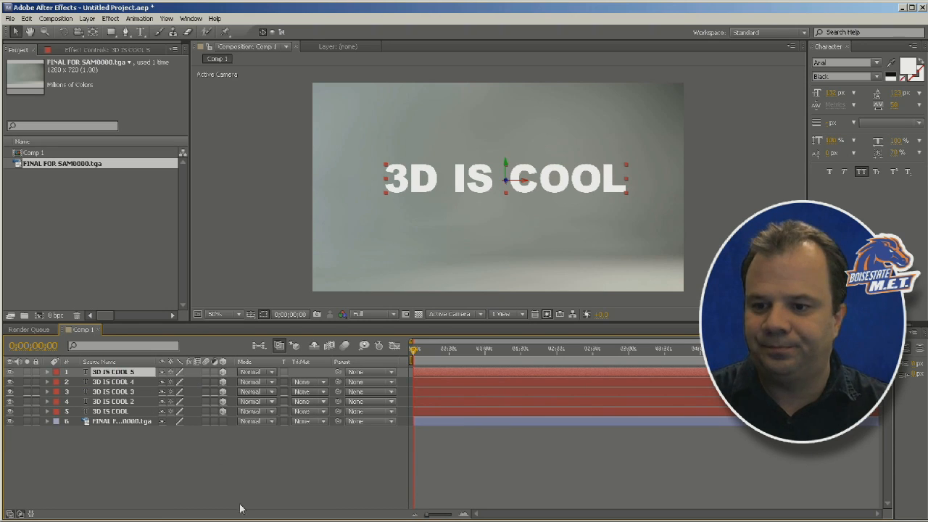
Add a layer marker comment "TOP LAYER" at the start of the topmost text layer, 3D IS COOL 5
left_click(203, 499)
left_click(133, 372)
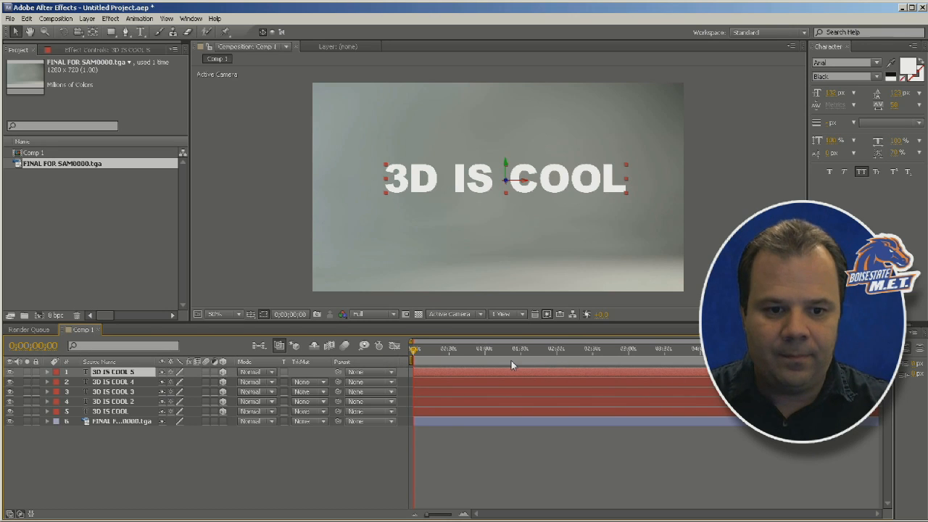
double_click(416, 375)
double_click(413, 372)
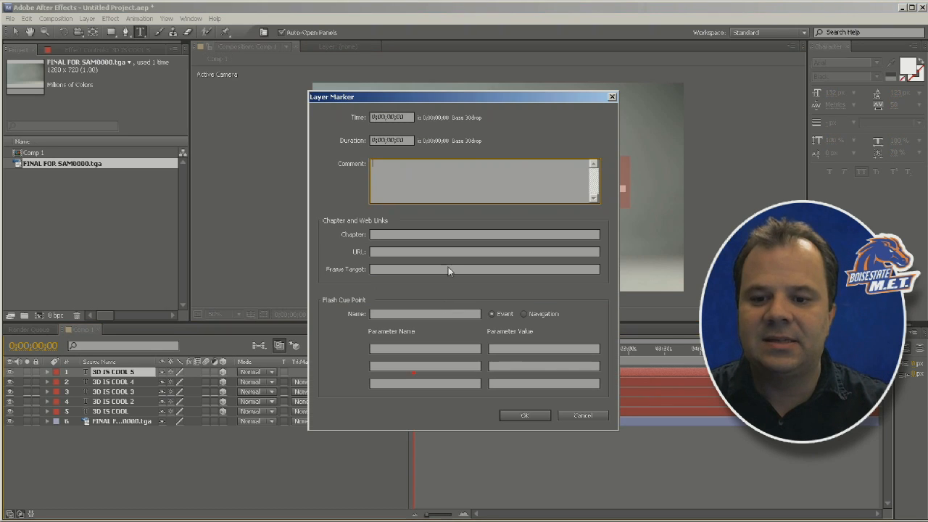
type("TOP LAYER")
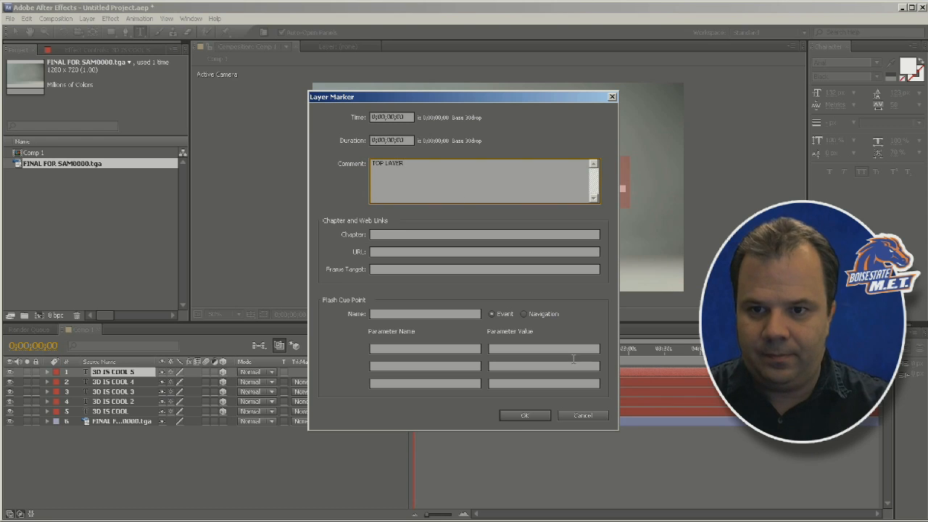
left_click(524, 415)
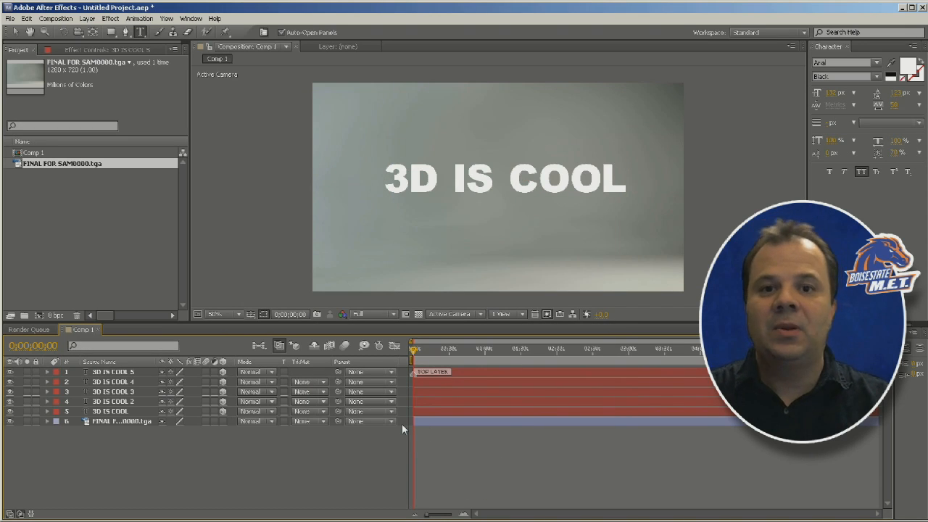
Reveal the Position property of all five text layers, then select only the topmost one
left_click(120, 372)
left_click(125, 412, "shift")
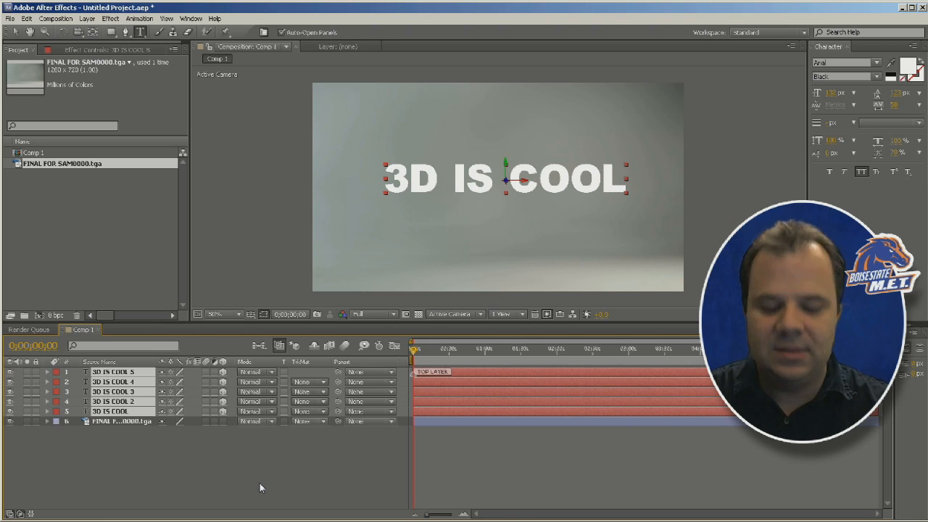
key("p")
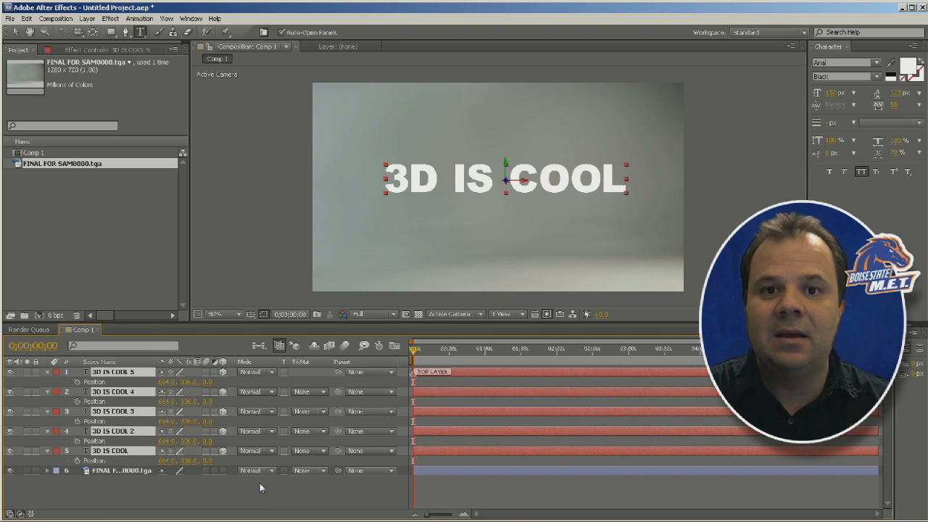
left_click(262, 382)
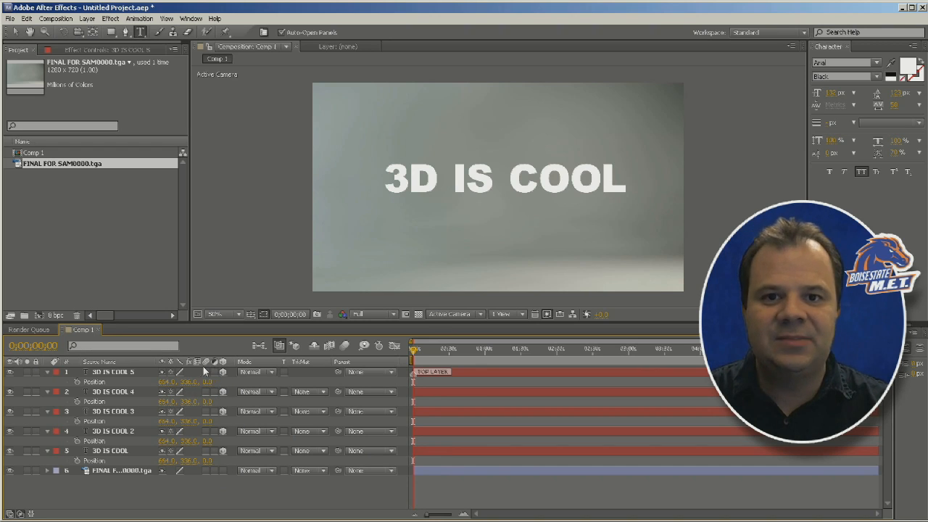
left_click(146, 373)
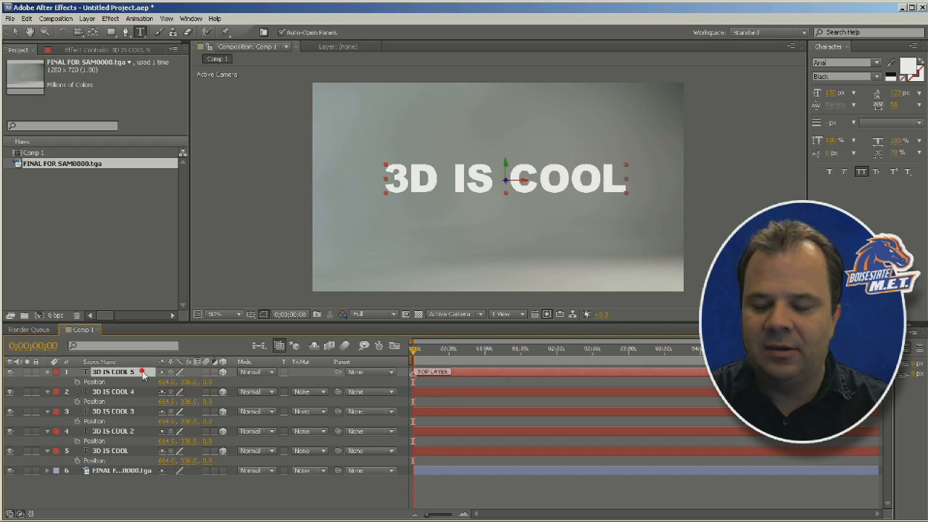
Set the Z position of 3D IS COOL 4 to 15 and of 3D IS COOL 3 to 30
left_click(208, 401)
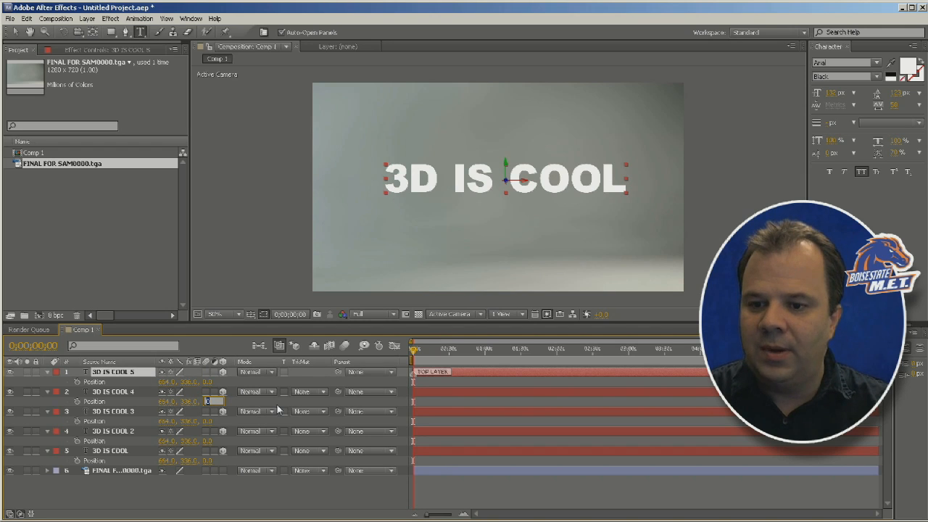
type("15")
key("Tab")
key("Tab")
key("Tab")
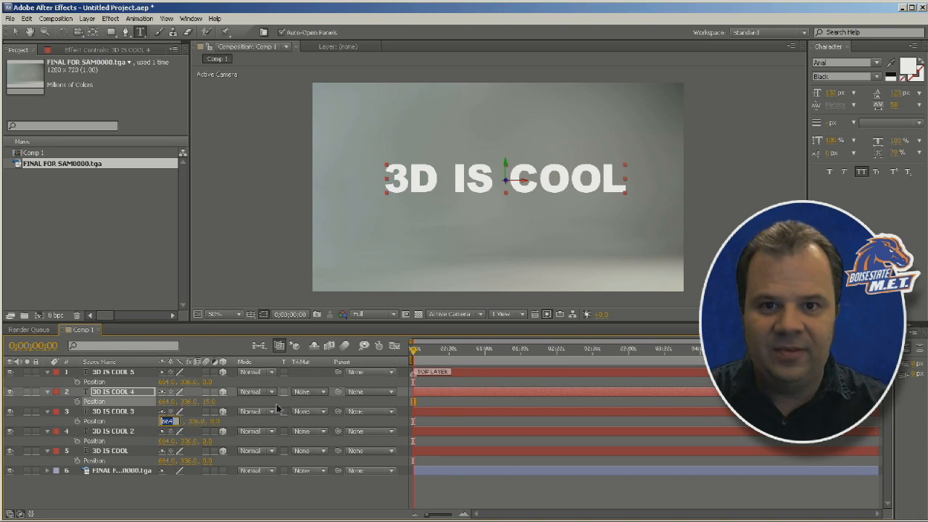
type("30")
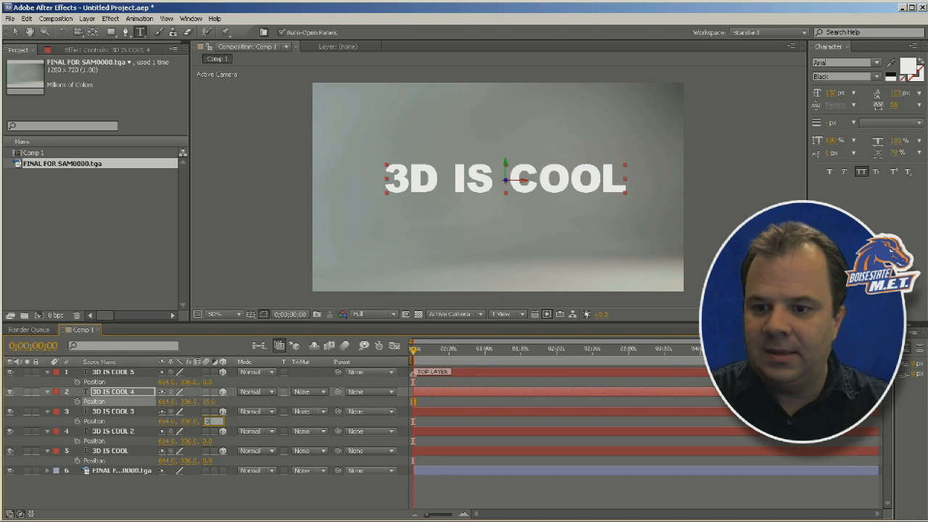
key("Tab")
Set the Z position of 3D IS COOL 2 to 45 and of the 3D IS COOL layer to 60
key("Tab")
key("Tab")
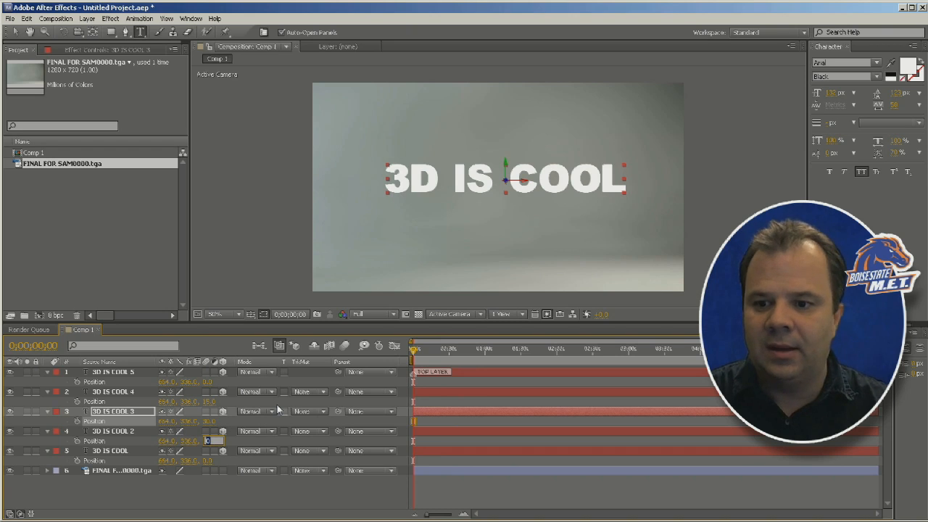
type("45")
key("Tab")
key("Tab")
key("Tab")
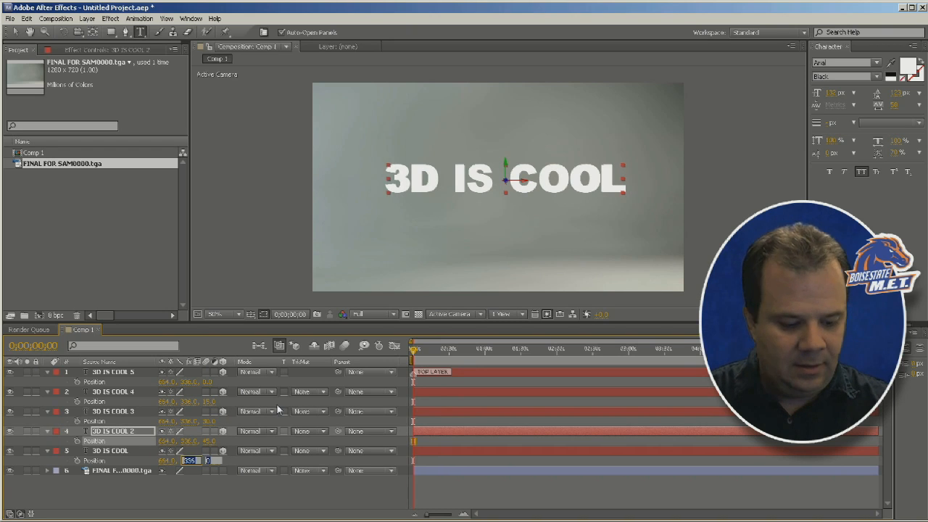
type("60")
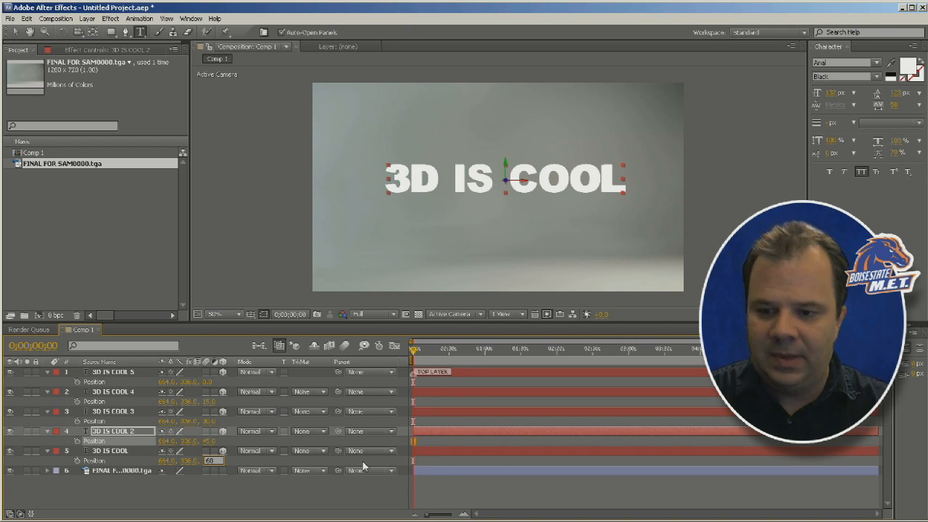
left_click(337, 502)
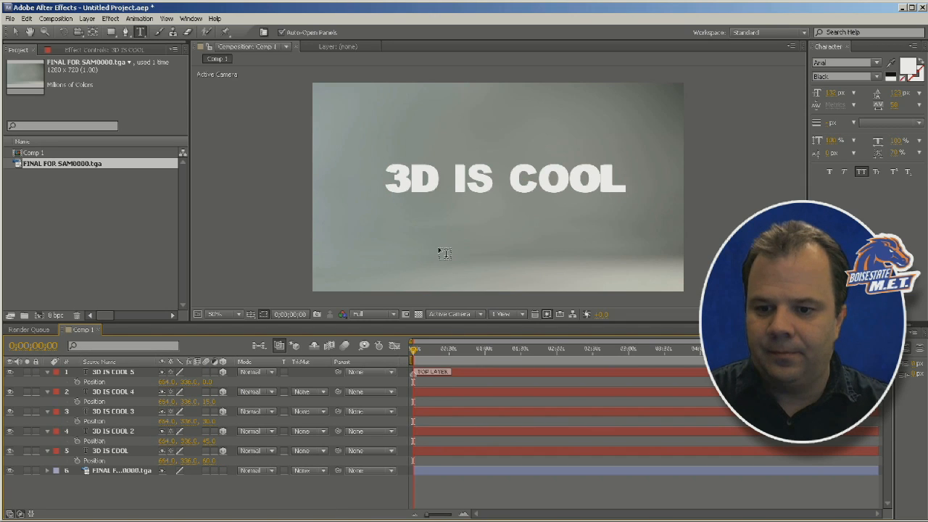
Parent the four lower text layers, 3D IS COOL 4, 3, 2 and 3D IS COOL, to the topmost layer 3D IS COOL 5
left_click(121, 391)
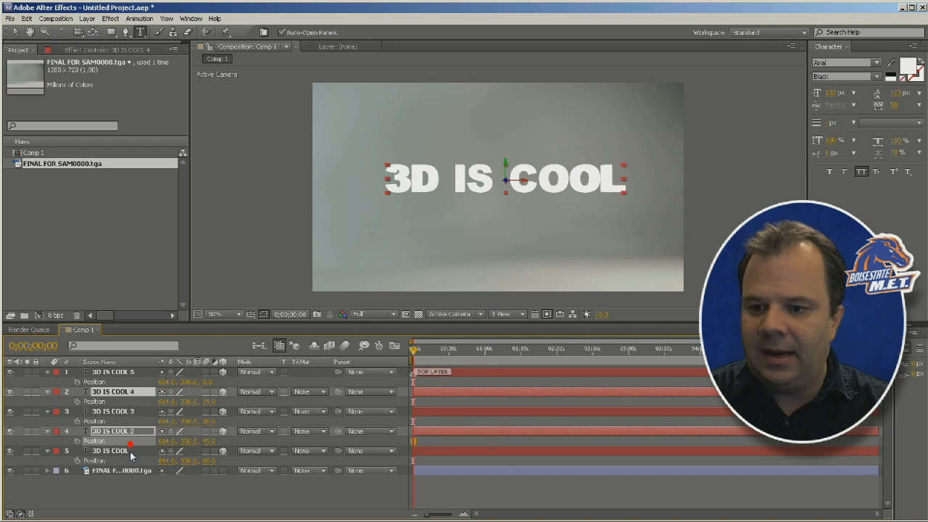
left_click(127, 412)
left_click(125, 432, "ctrl")
left_click(122, 451, "ctrl")
left_click(122, 452, "ctrl")
left_click(124, 392, "ctrl")
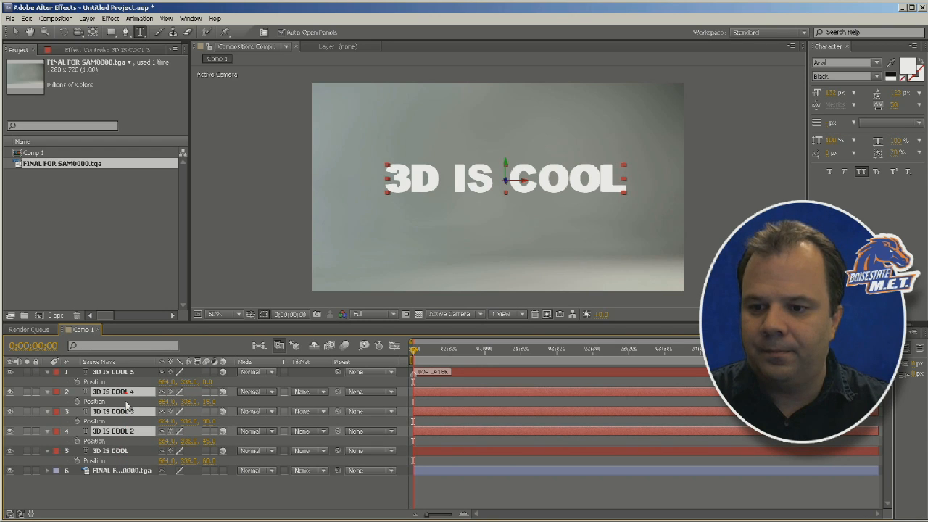
left_click(116, 451, "ctrl")
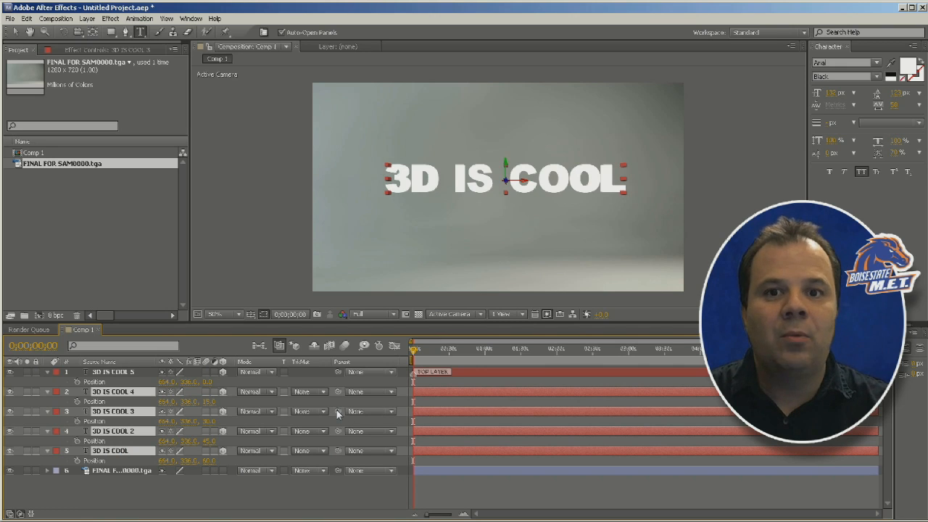
left_click_drag(337, 411, 337, 411)
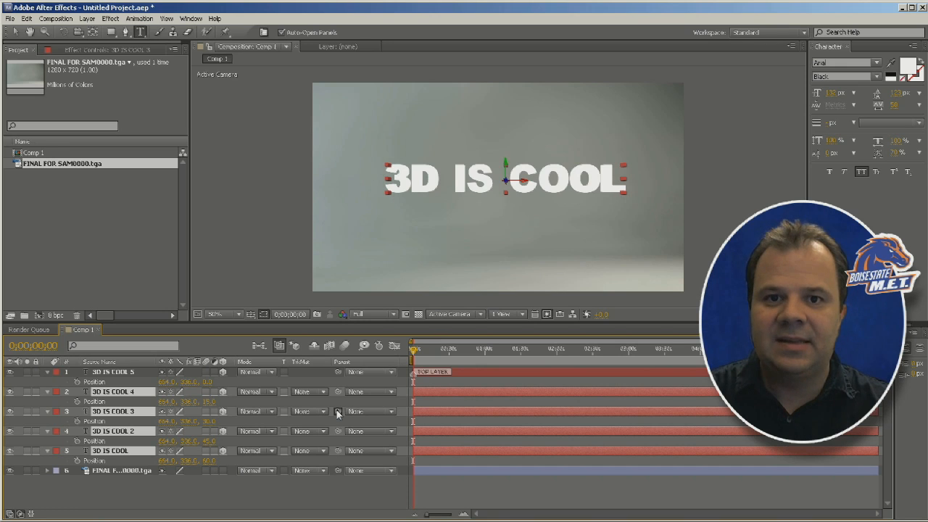
left_click_drag(337, 411, 142, 367)
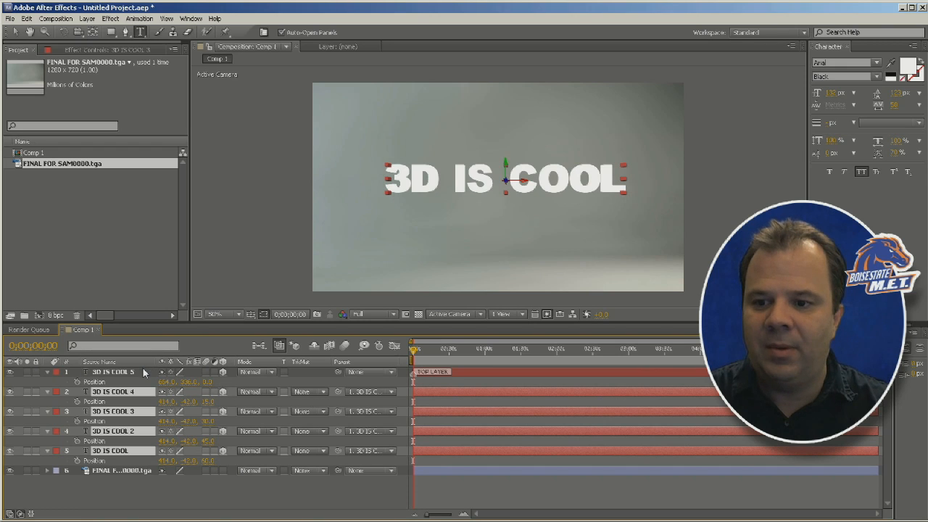
left_click(146, 479)
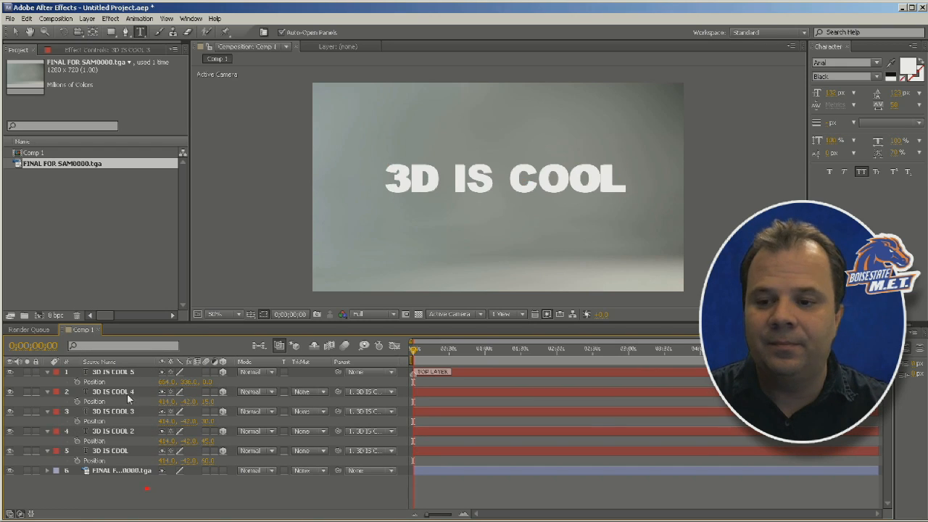
Reveal the rotation properties of 3D IS COOL 5, then try out a Y rotation and undo it
left_click(116, 373)
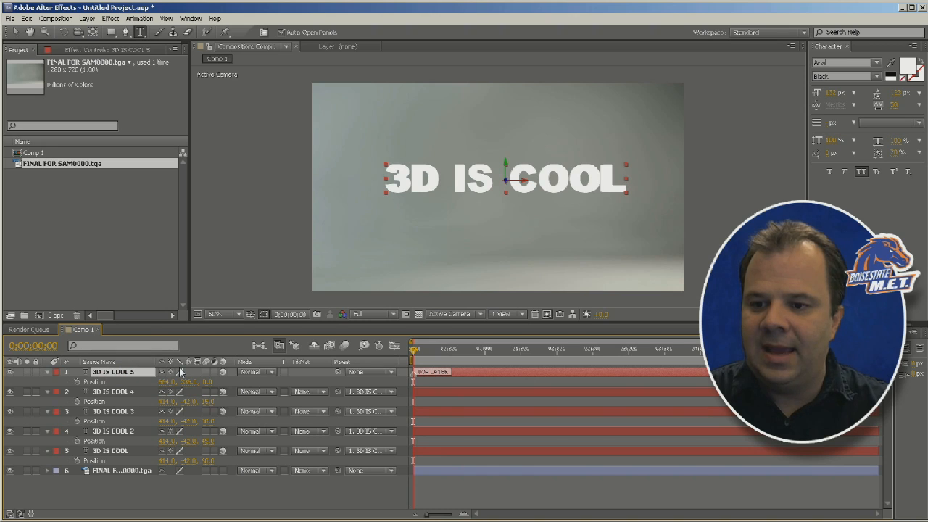
key("r")
left_click_drag(179, 402, 206, 399)
key("ctrl+z")
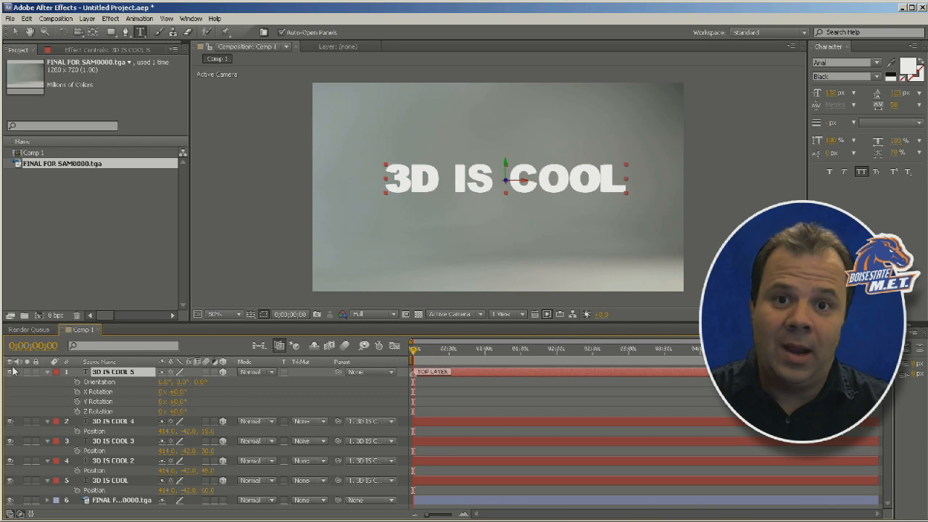
With the top layer hidden, change the text color of the four lower text layers to 161616, then show the top layer again
left_click(113, 422)
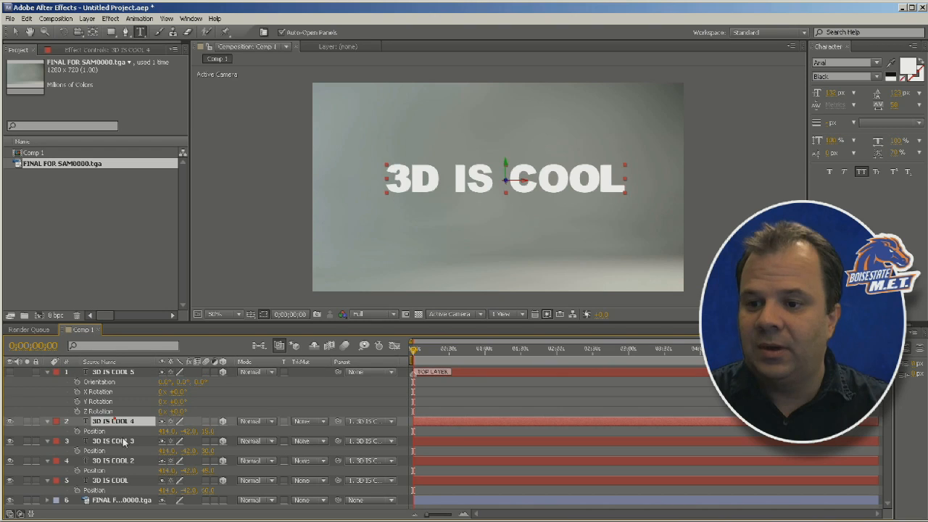
left_click(110, 481, "shift")
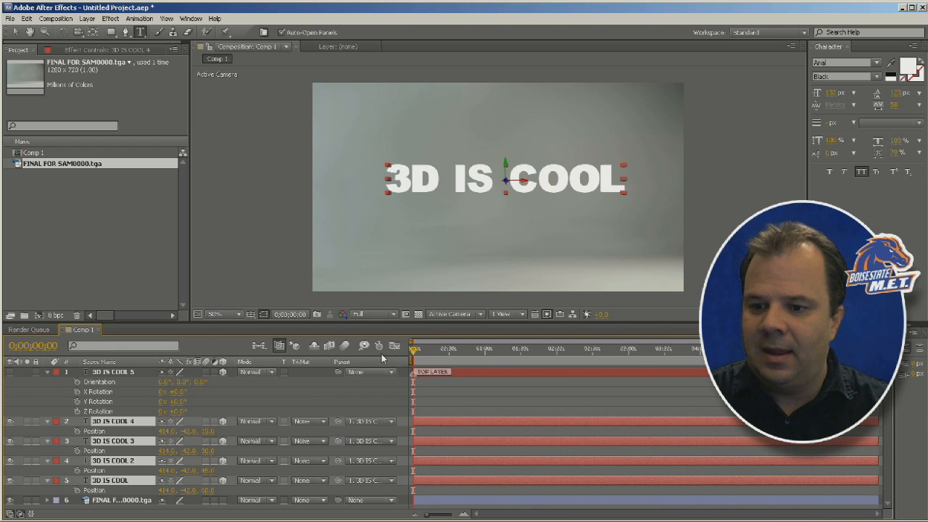
left_click(911, 72)
left_click_drag(416, 260, 293, 319)
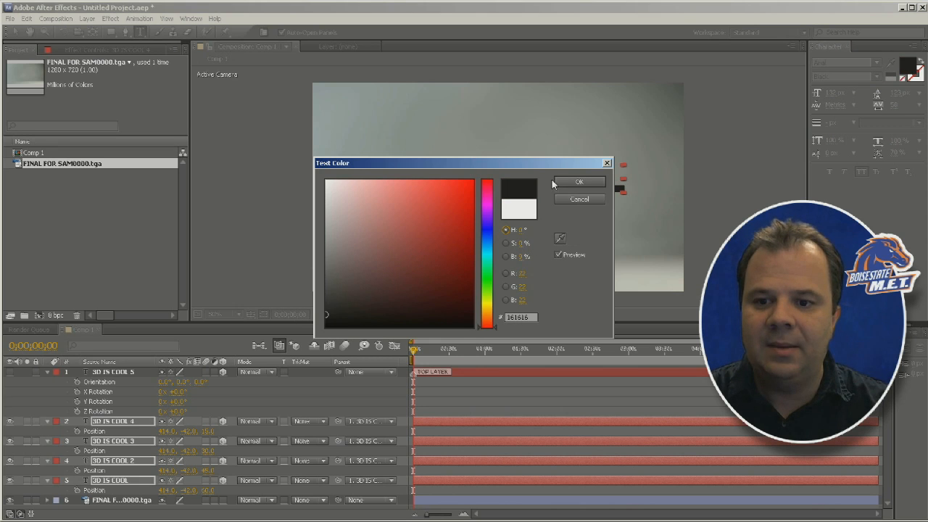
left_click(579, 181)
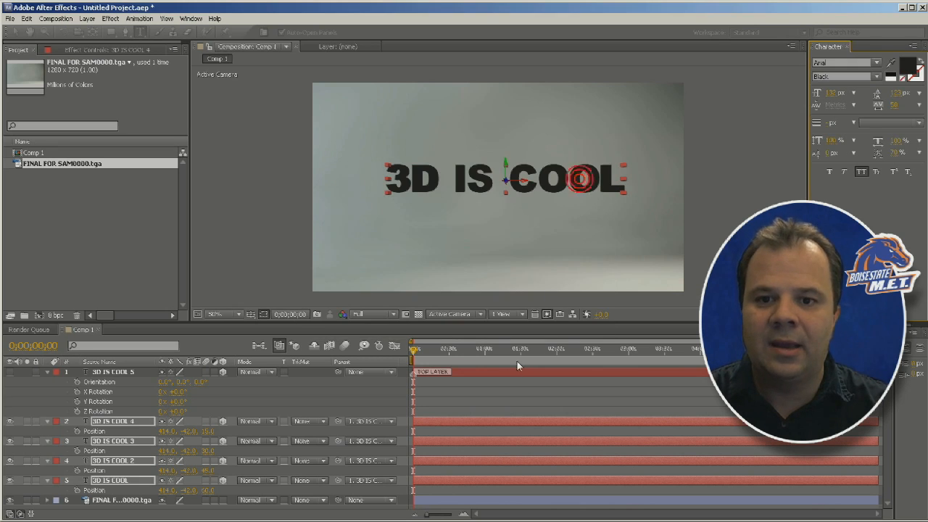
left_click(488, 399)
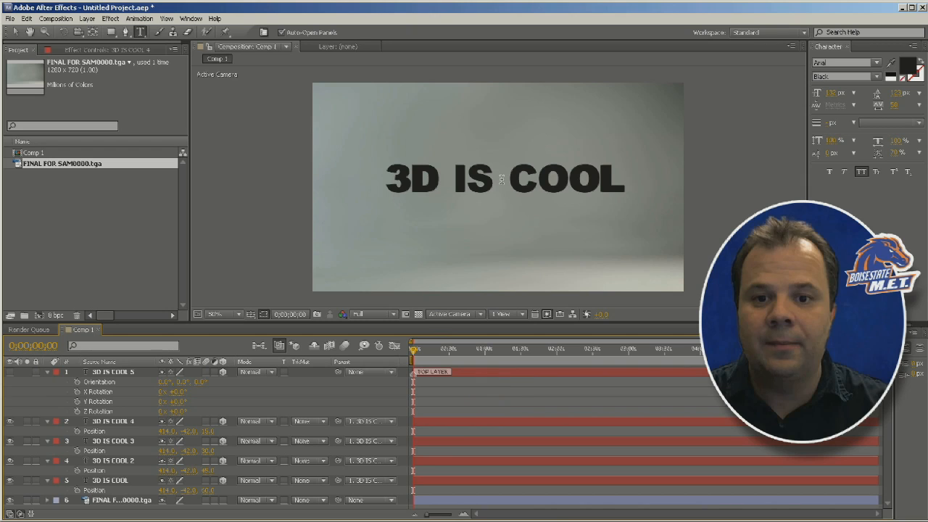
left_click(10, 372)
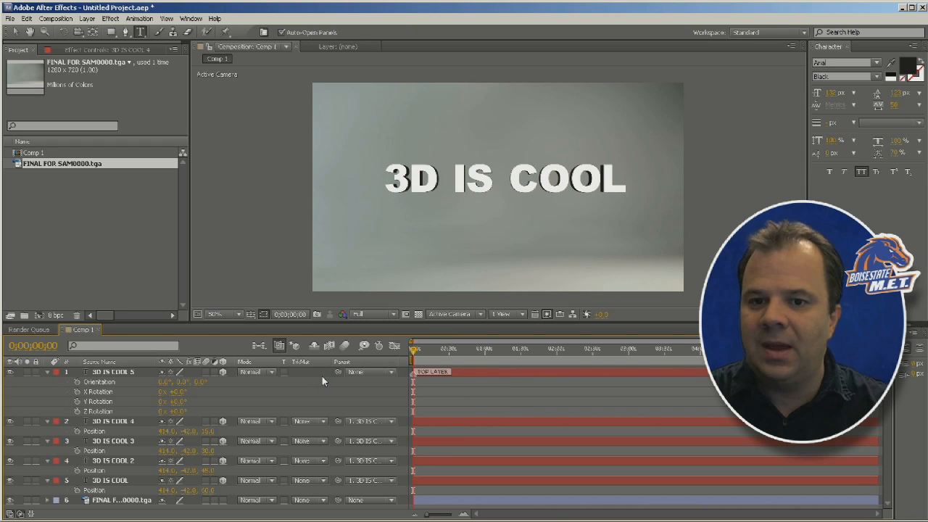
Try rotating 3D IS COOL 5 by about -12° in Y and 20° in X, then undo both rotations
scroll(461, 258, "up", 1)
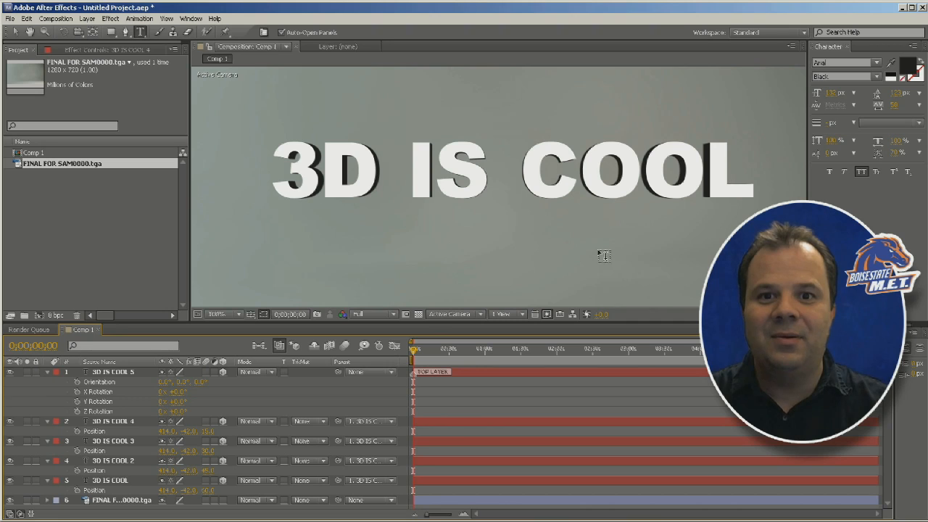
left_click(90, 371)
left_click_drag(178, 401, 299, 415)
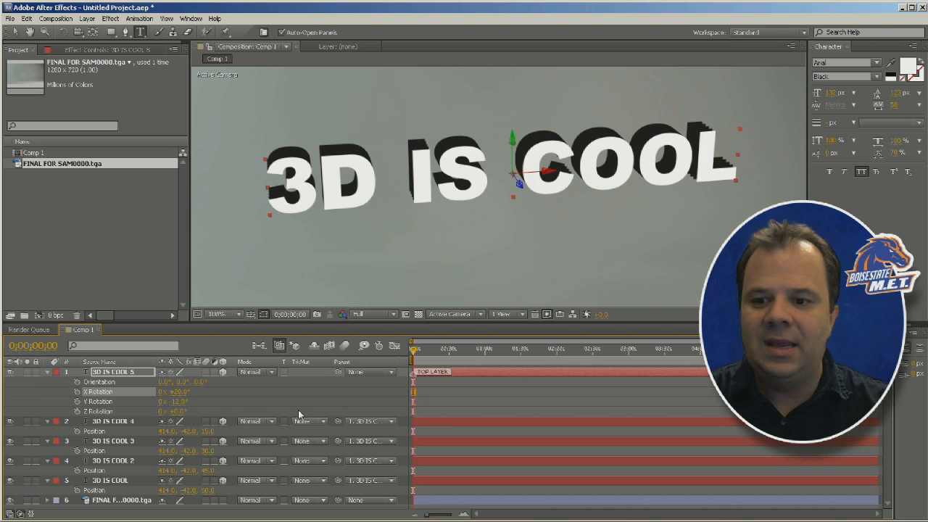
key("ctrl+z")
key("ctrl+z")
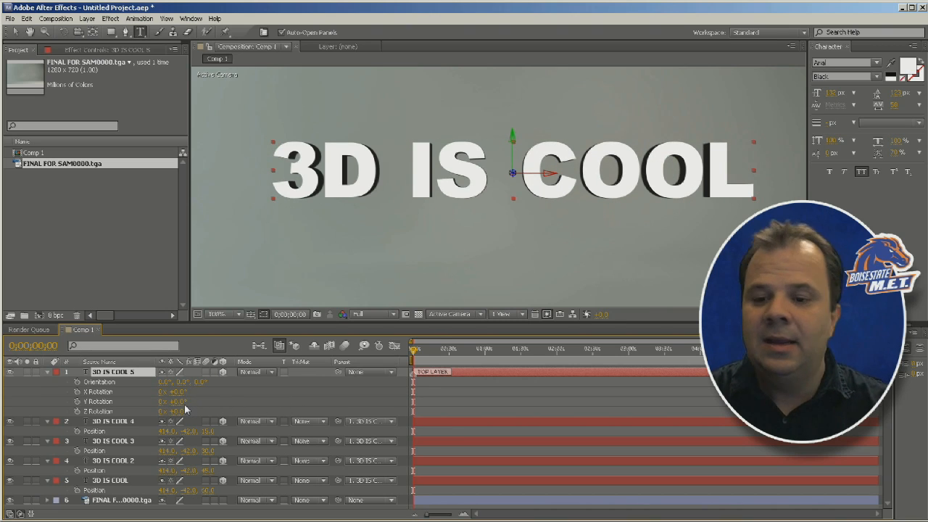
Try turning 3D IS COOL 5 edge-on with Y Rotation, bring it back to about 13°, then undo these rotations
left_click_drag(176, 401, 237, 403)
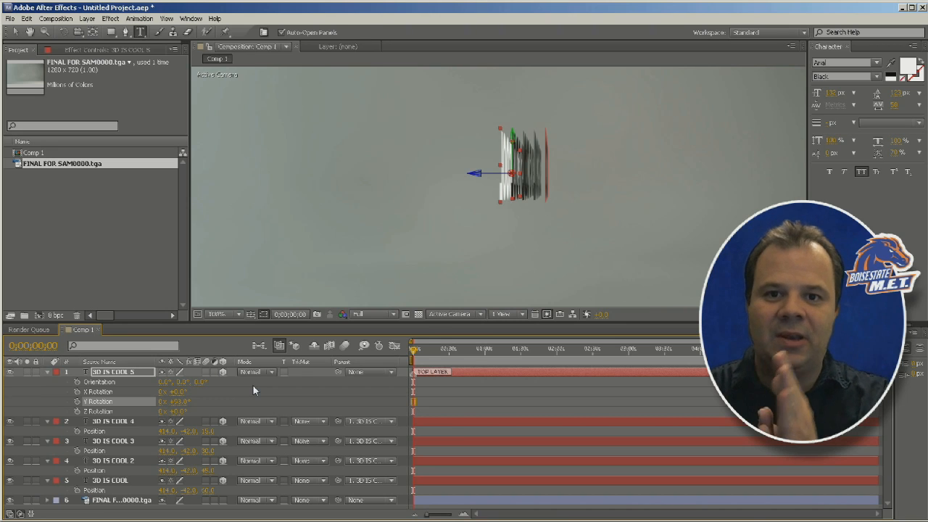
left_click_drag(180, 402, 132, 400)
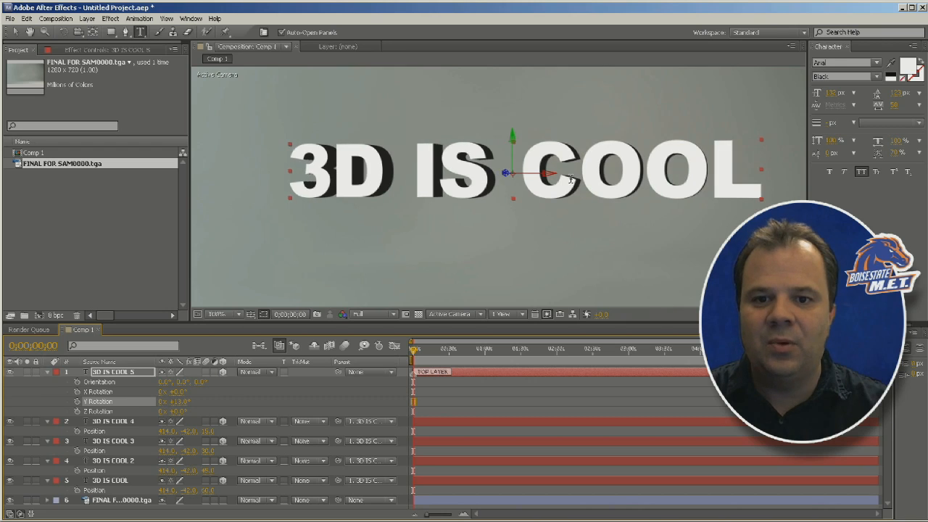
scroll(449, 274, "down", 2)
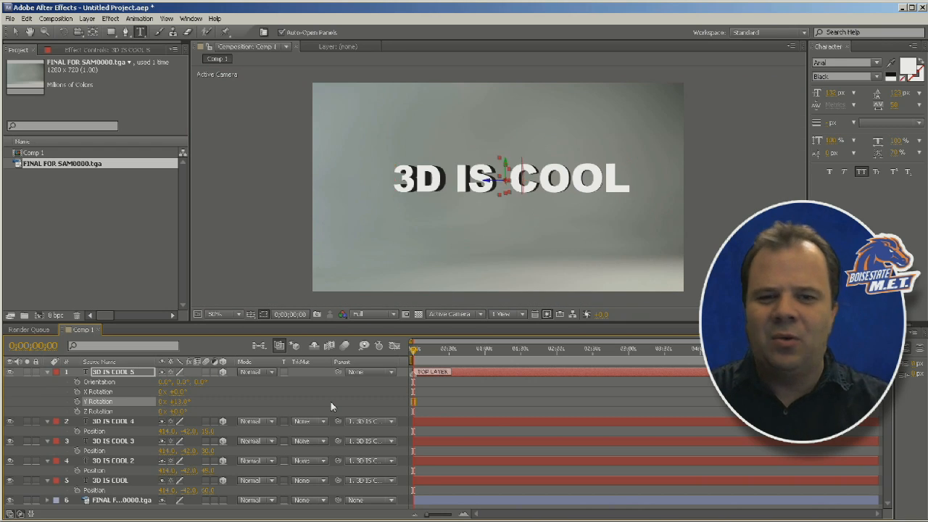
key("ctrl+z")
key("ctrl+z")
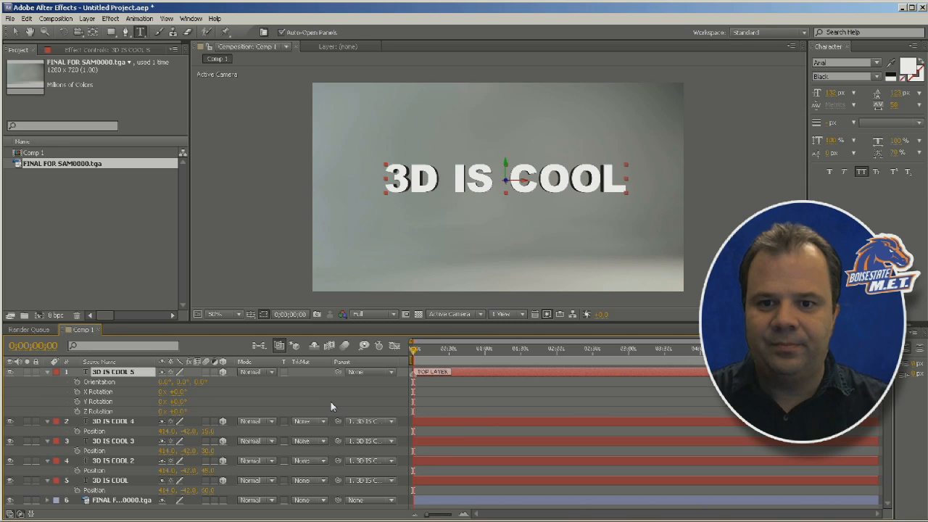
Apply the Bevel and Emboss layer style to 3D IS COOL 5 and inspect the beveled text up close
left_click(114, 371)
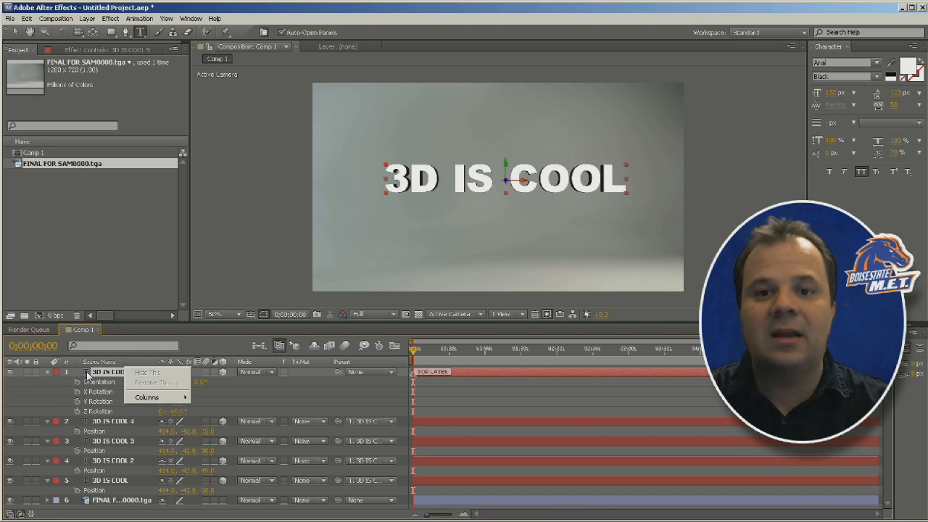
right_click(123, 366)
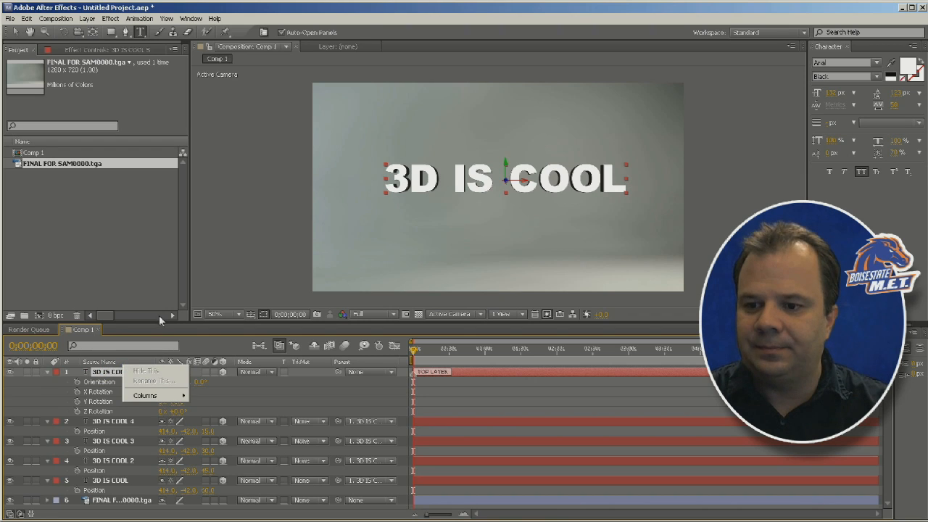
left_click(96, 403)
right_click(136, 370)
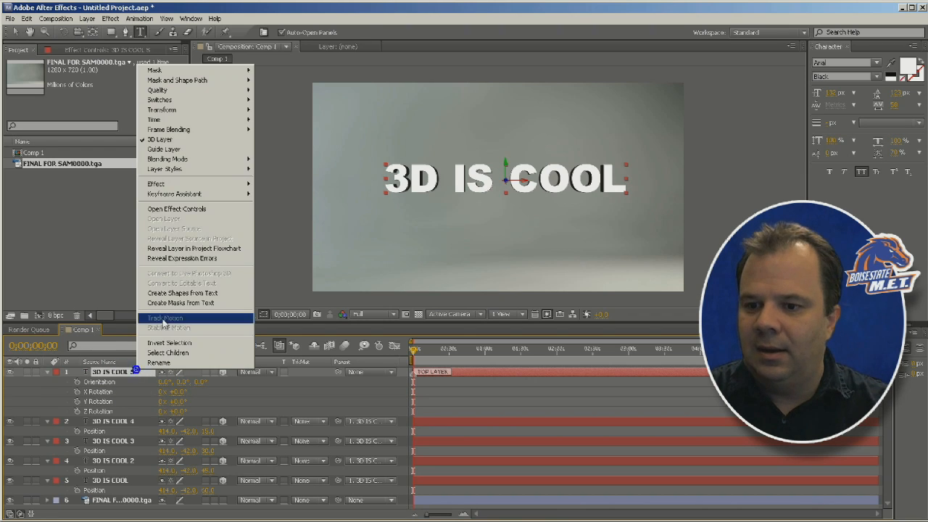
mouse_move(194, 164)
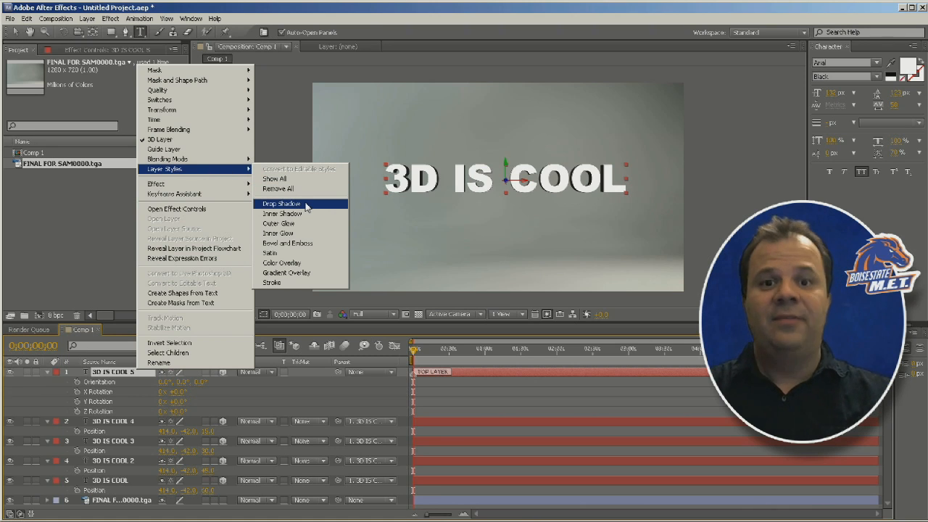
left_click(300, 245)
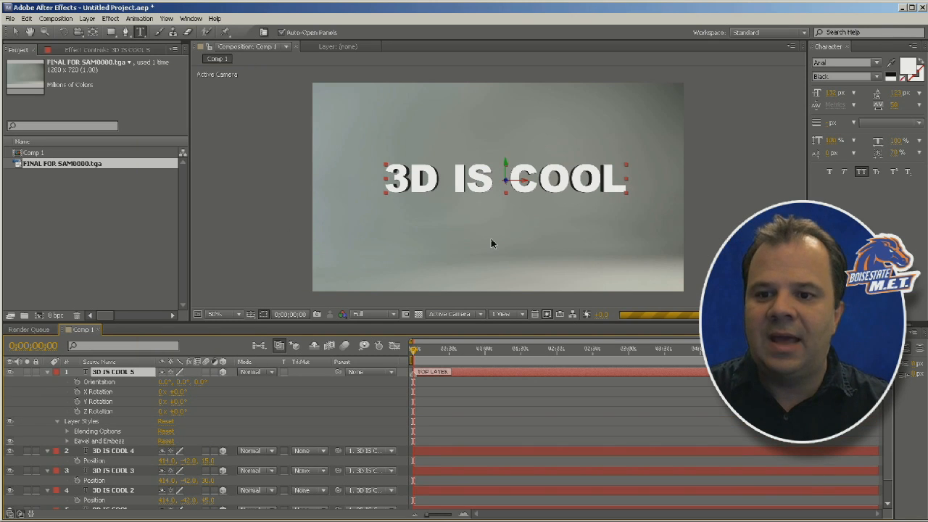
key("period")
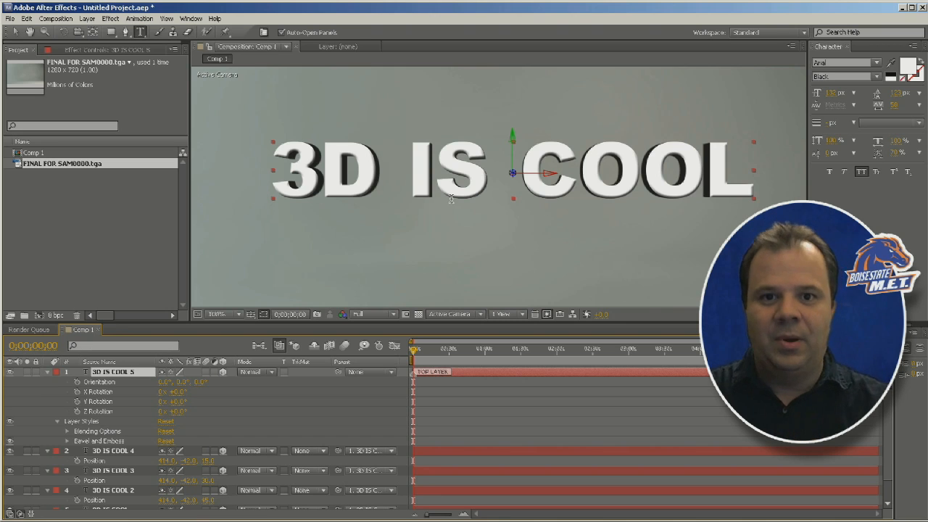
key("comma")
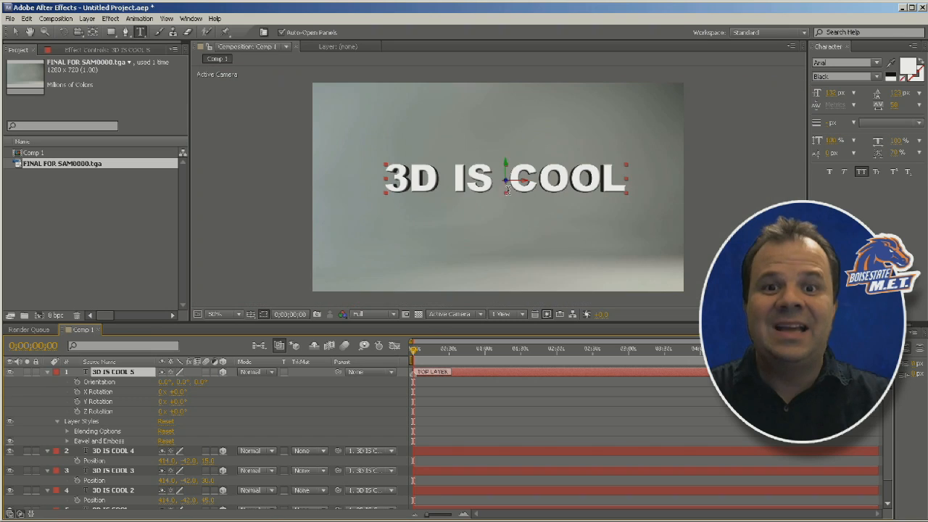
Collapse the properties of 3D IS COOL 5, duplicate the 3D IS COOL 4 layer, and switch to the Selection tool
left_click(47, 372)
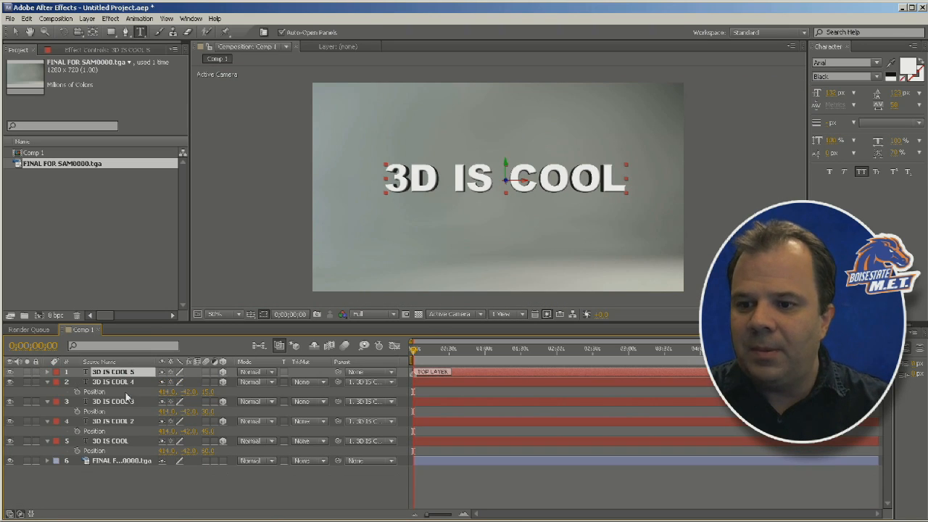
left_click(149, 381)
key("ctrl+d")
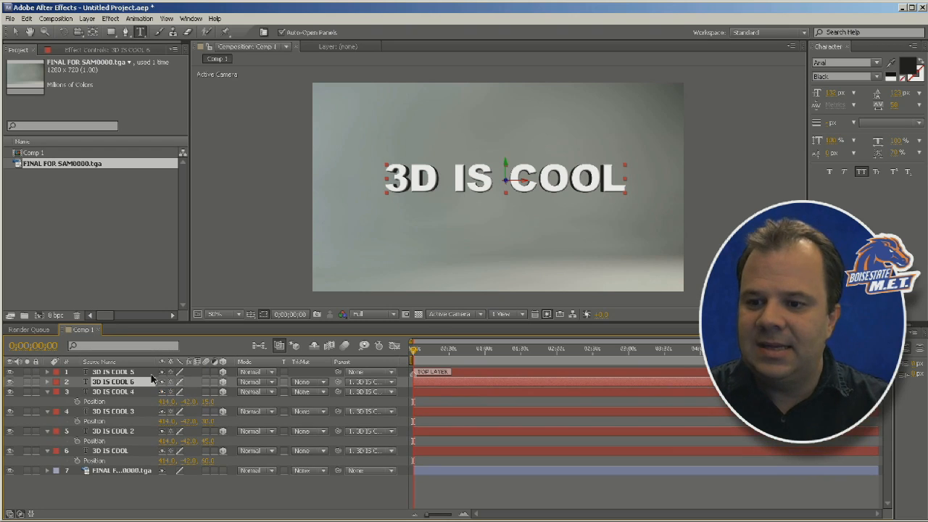
key("v")
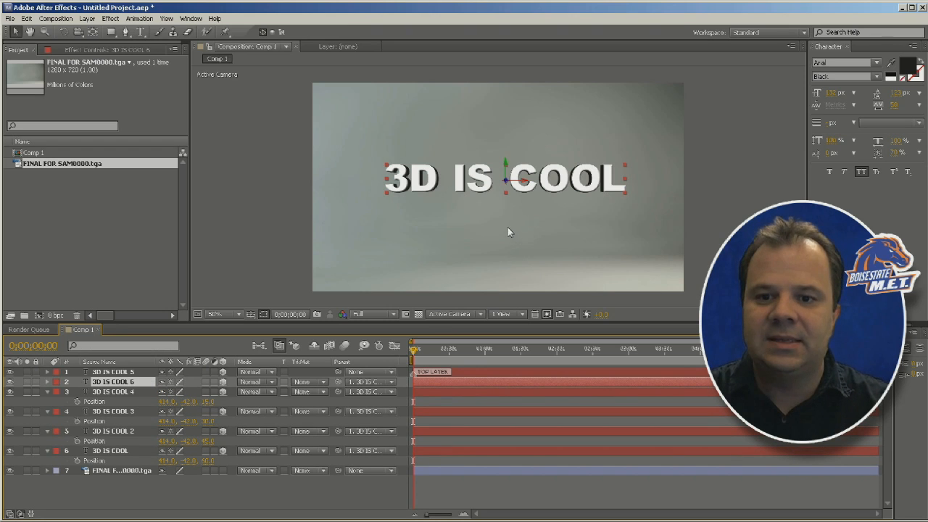
Move the 3D IS COOL 6 duplicate straight down below the title and lay it flat with an X Rotation of 96°
left_click(370, 381)
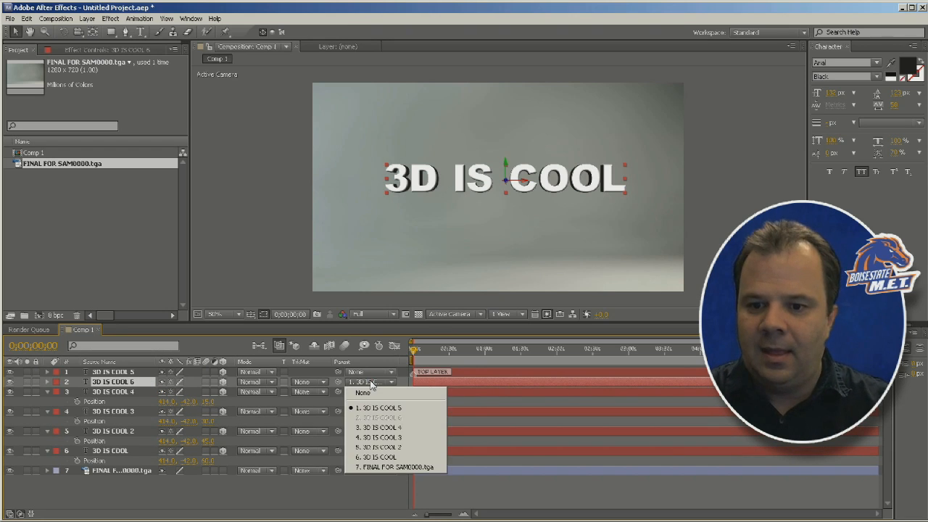
left_click_drag(504, 161, 506, 242)
left_click(139, 382)
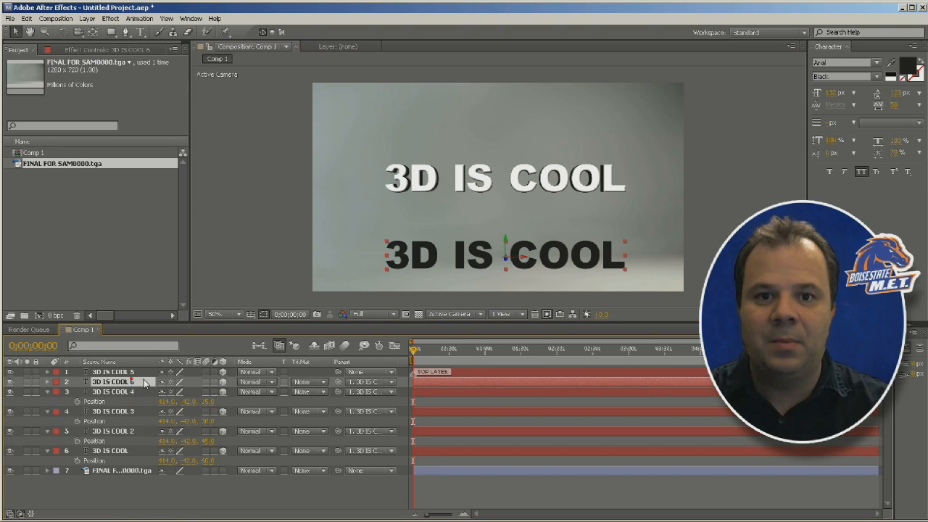
key("r")
left_click_drag(180, 404, 232, 397)
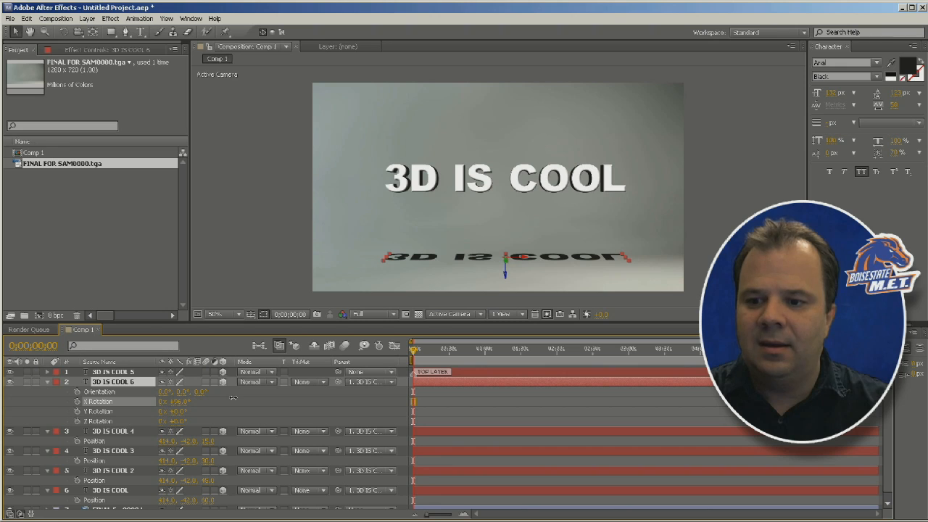
left_click(448, 397)
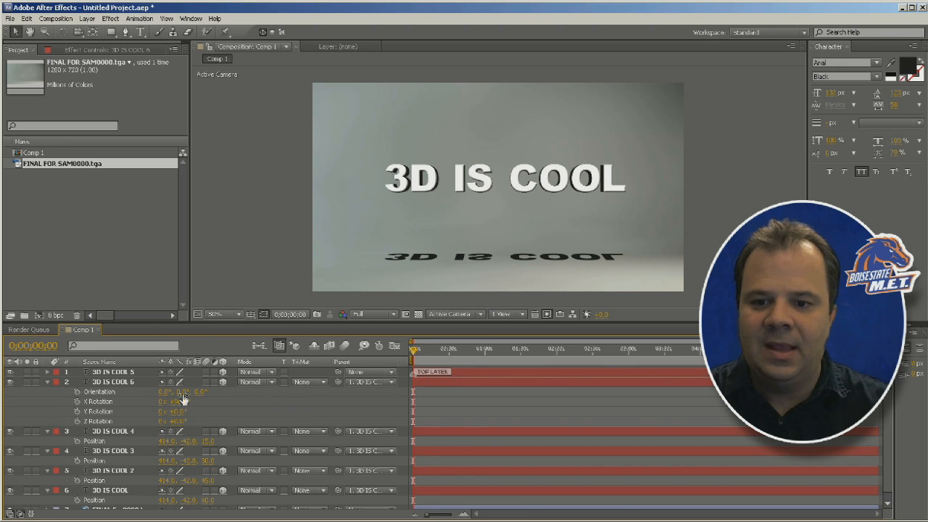
Apply a Gaussian Blur to the flattened 3D IS COOL 6 layer with a Blurriness of about 17.1
left_click(109, 382)
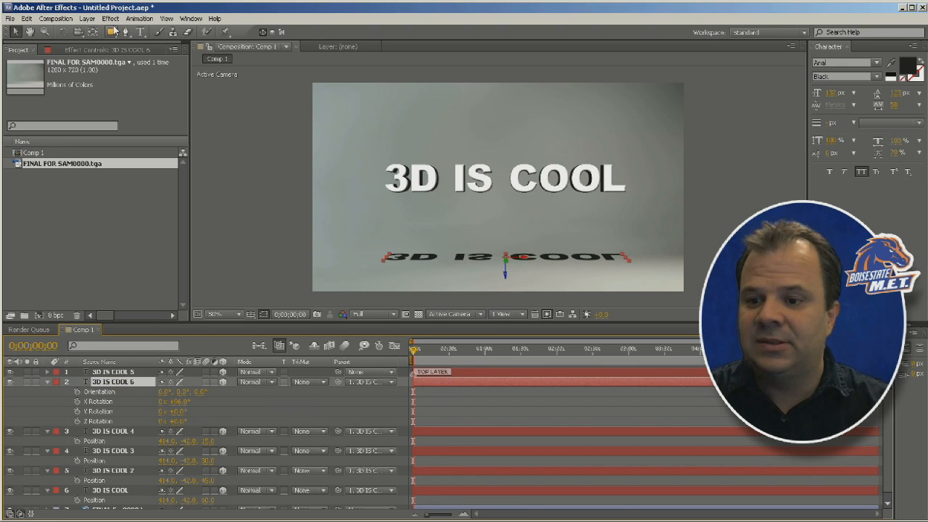
left_click(111, 18)
mouse_move(153, 106)
mouse_move(158, 86)
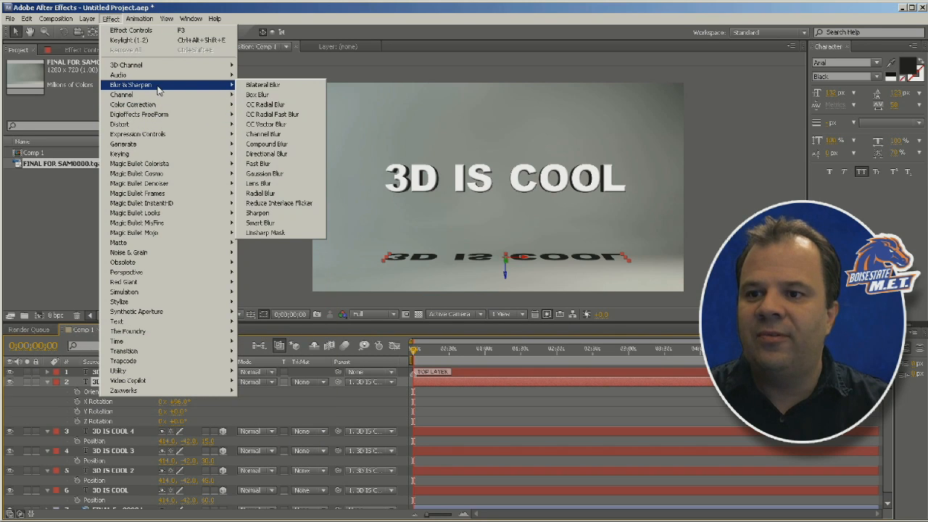
left_click(283, 177)
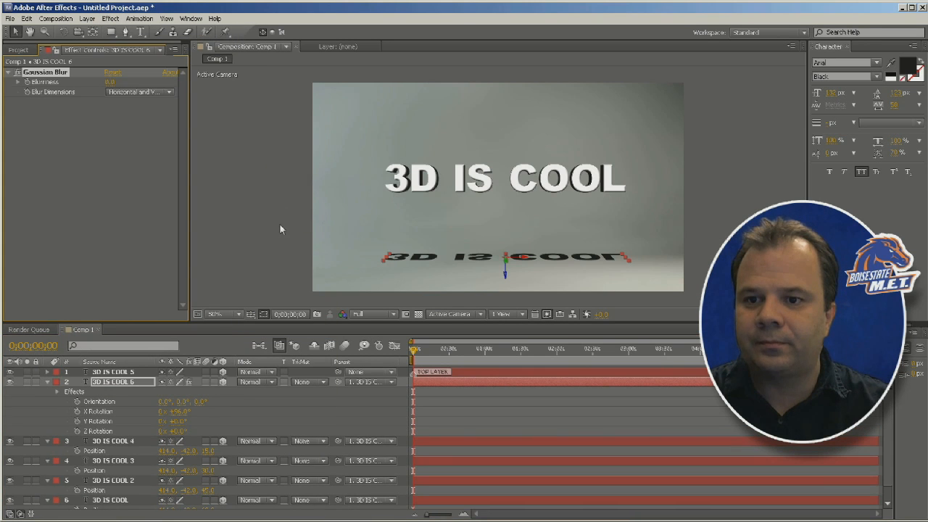
left_click_drag(116, 82, 219, 86)
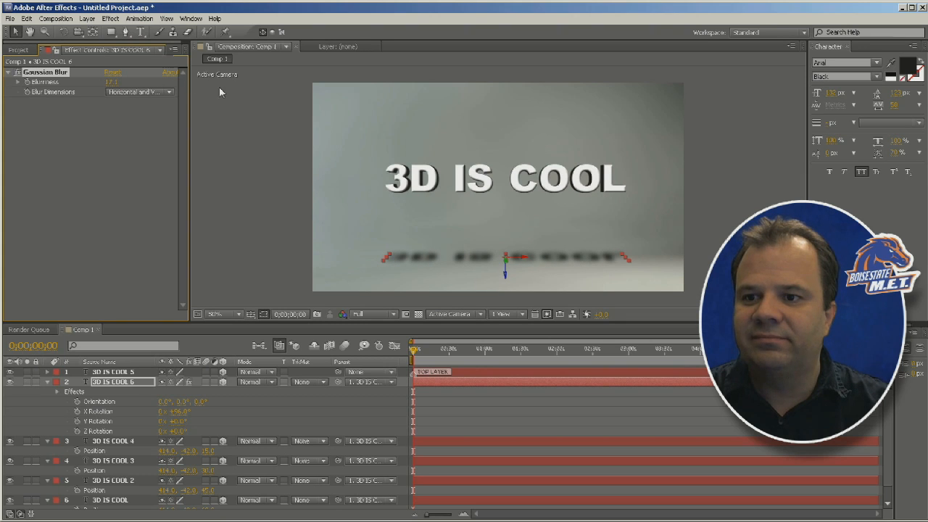
left_click(539, 388)
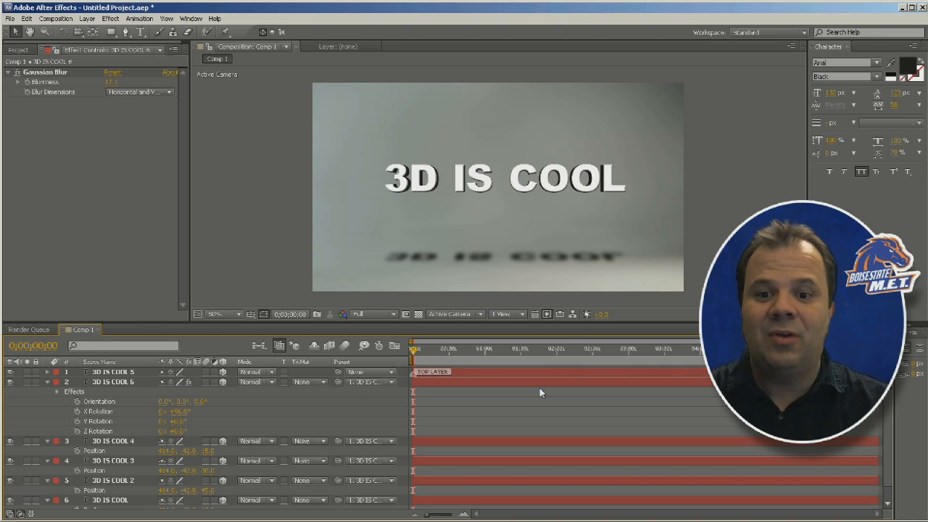
Lower the opacity of the blurred 3D IS COOL 6 shadow layer to 57%
left_click(95, 382)
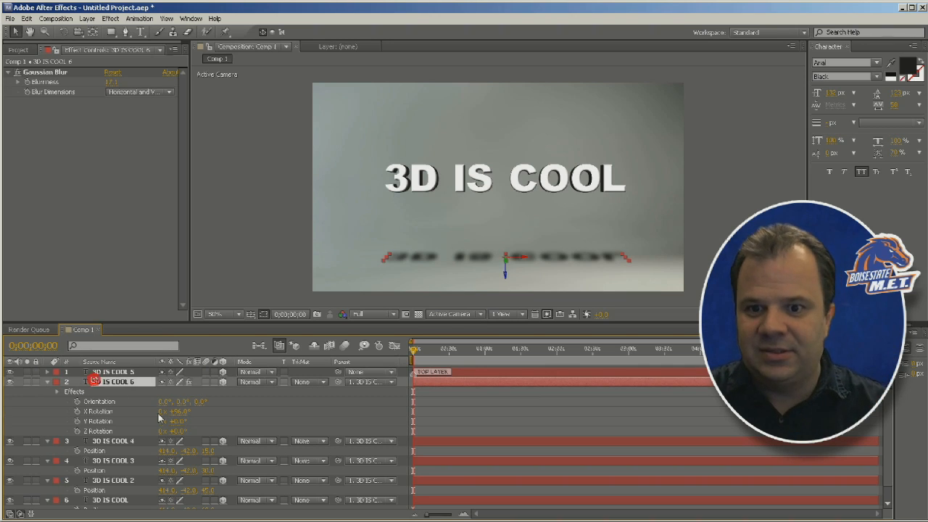
key("t")
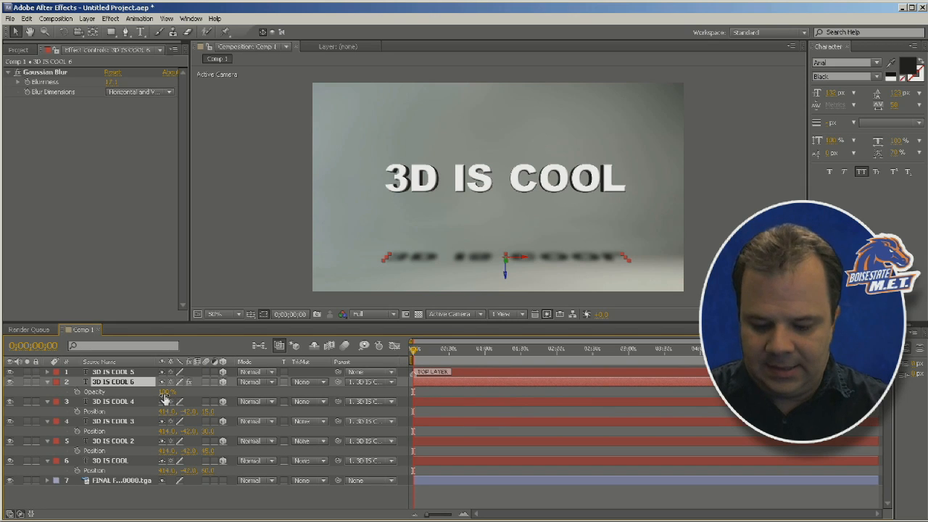
left_click_drag(168, 395, 150, 398)
left_click(201, 500)
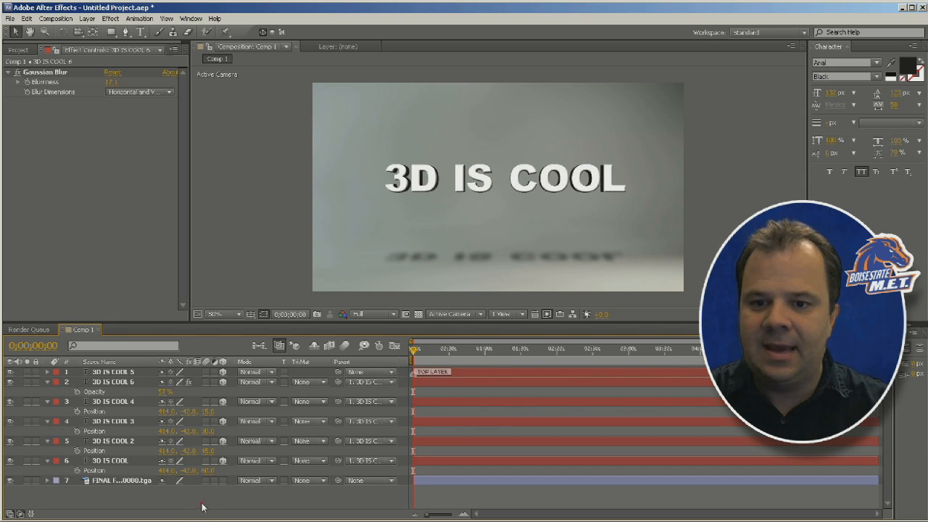
Rotate the parent layer 3D IS COOL 5 to about -19° in Y Rotation
left_click(116, 372)
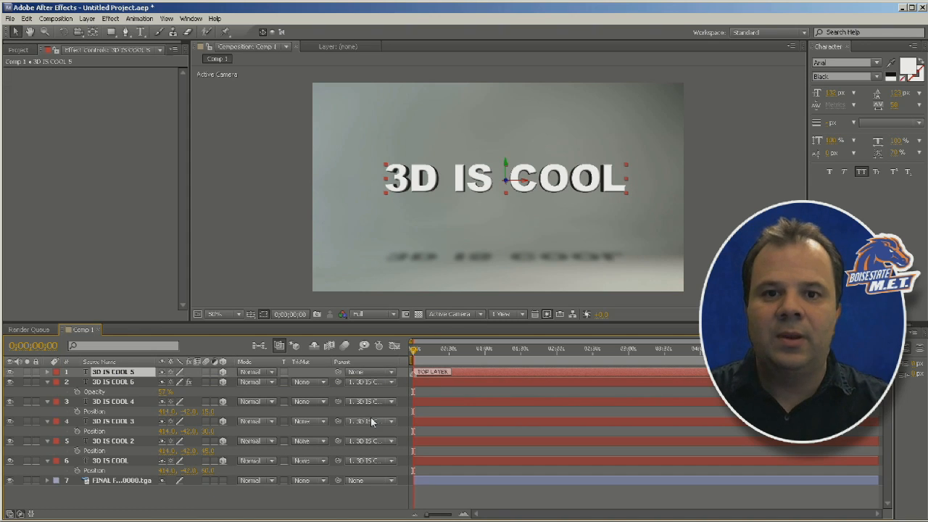
key("r")
mouse_move(178, 405)
left_mouse_down()
mouse_move(187, 401)
mouse_move(166, 400)
left_mouse_up()
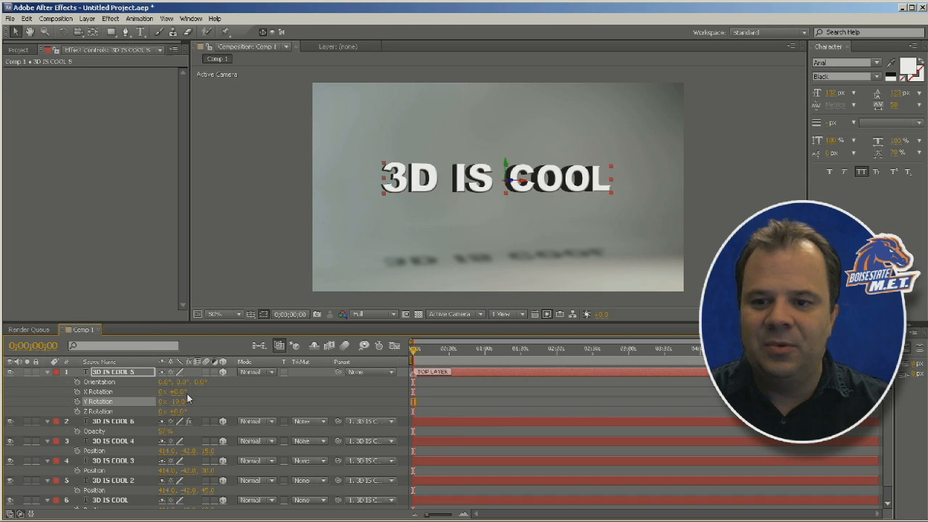
Shift 3D IS COOL 5 horizontally to an X Position of 694 and inspect the text with its shadow at 100% magnification
key("p")
mouse_move(167, 382)
left_mouse_down()
mouse_move(330, 384)
mouse_move(142, 386)
mouse_move(159, 386)
left_mouse_up()
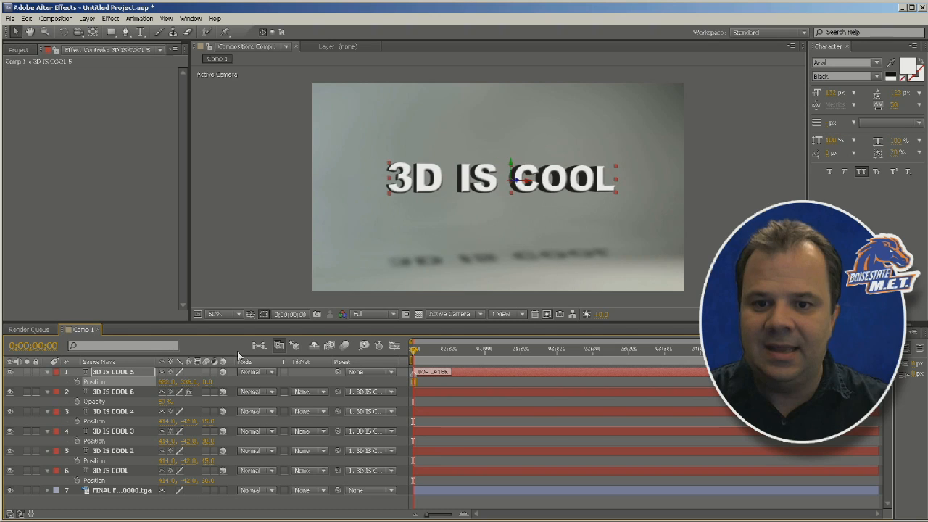
scroll(457, 251, "up", 1)
left_click_drag(403, 323, 409, 435)
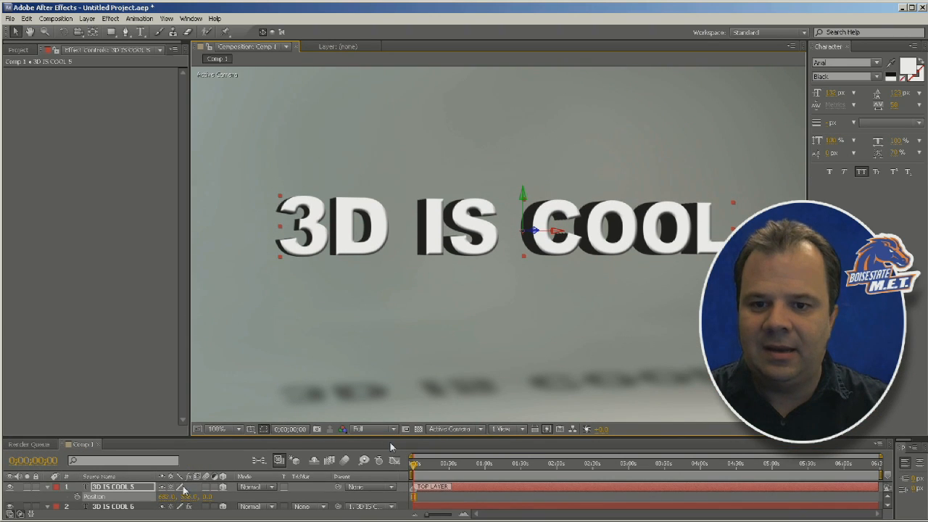
mouse_move(173, 496)
left_mouse_down()
mouse_move(239, 497)
mouse_move(181, 497)
left_mouse_up()
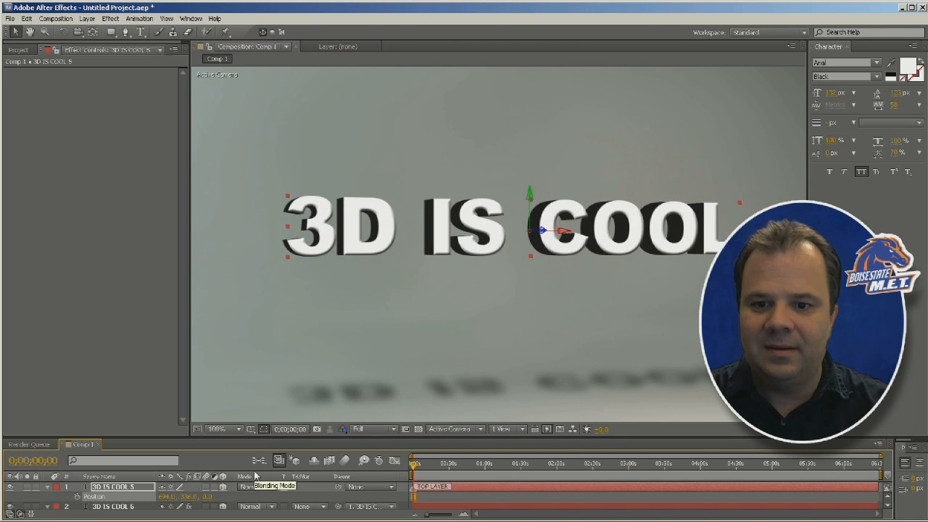